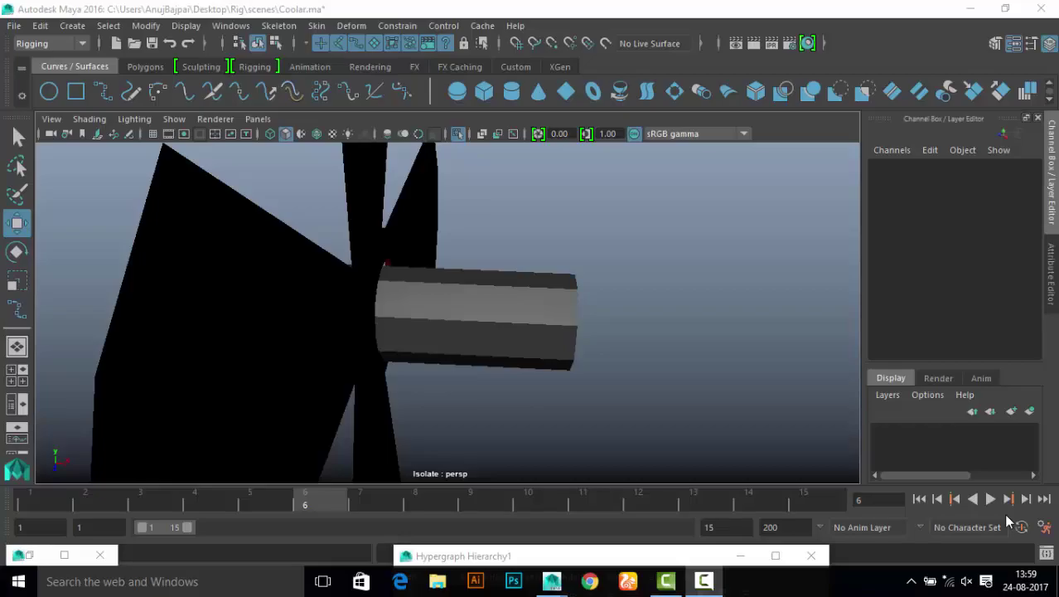
# - Launch Notepad from a Windows search for 'note', then minimize it
pyautogui.click(227, 580)
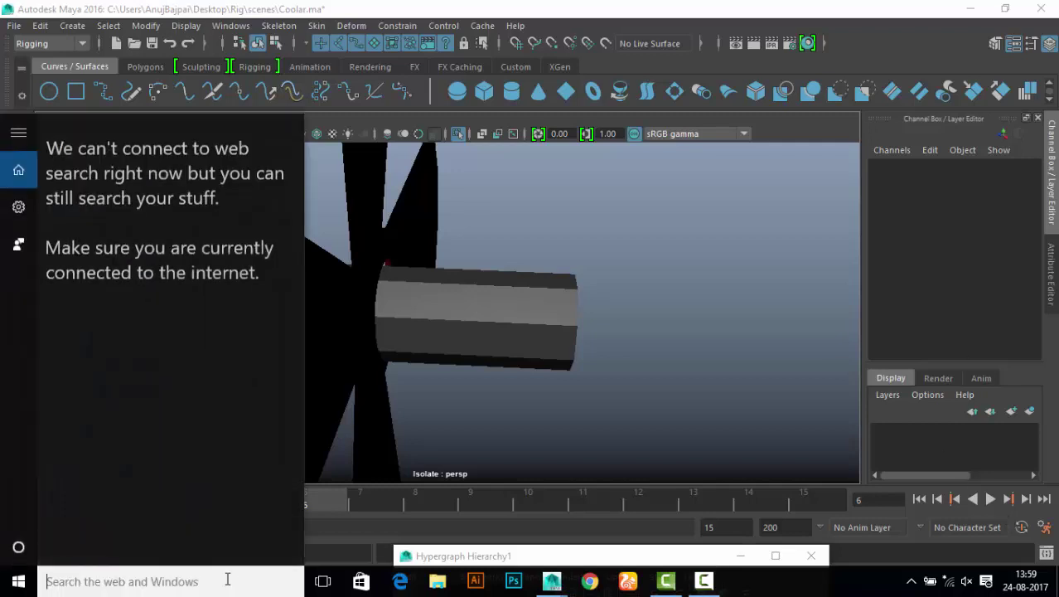
pyautogui.write('note')
pyautogui.click(103, 197)
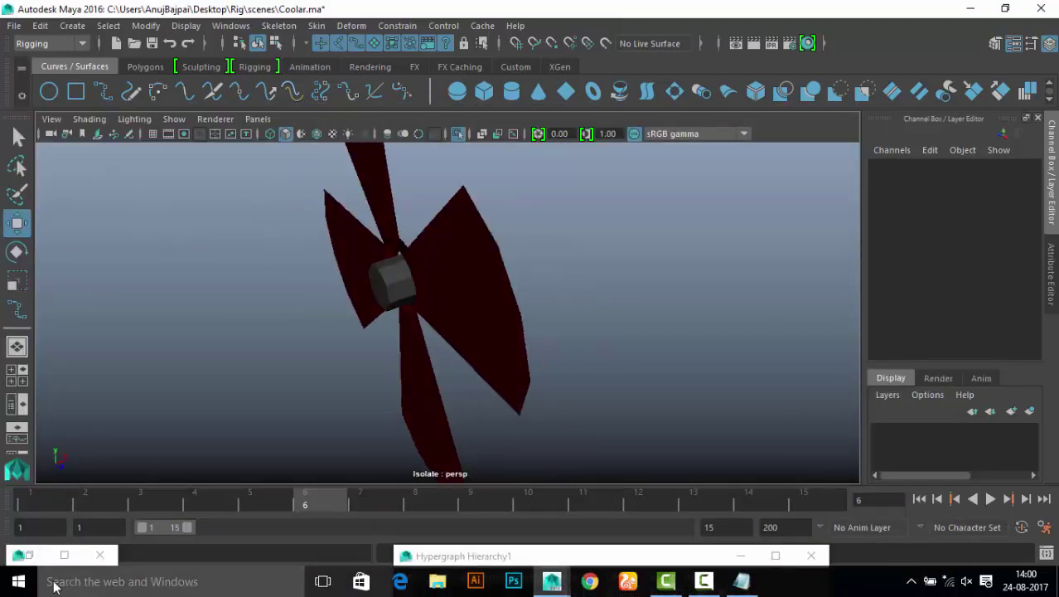
pyautogui.click(83, 559)
# - Select the Fan on the motor pin and orbit to an angled view of it
pyautogui.scroll(5, 482, 304)
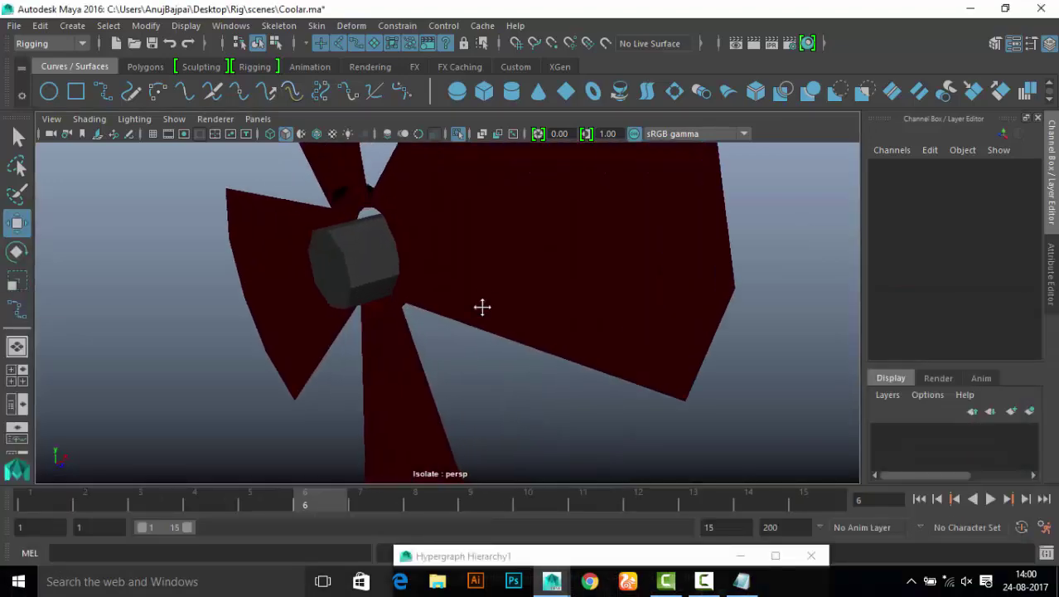
pyautogui.click(421, 320)
pyautogui.click(284, 221)
pyautogui.moveTo(414, 284)
pyautogui.keyDown('alt'); pyautogui.mouseDown()
pyautogui.moveTo(457, 237)
pyautogui.moveTo(449, 216)
pyautogui.mouseUp(); pyautogui.keyUp('alt')
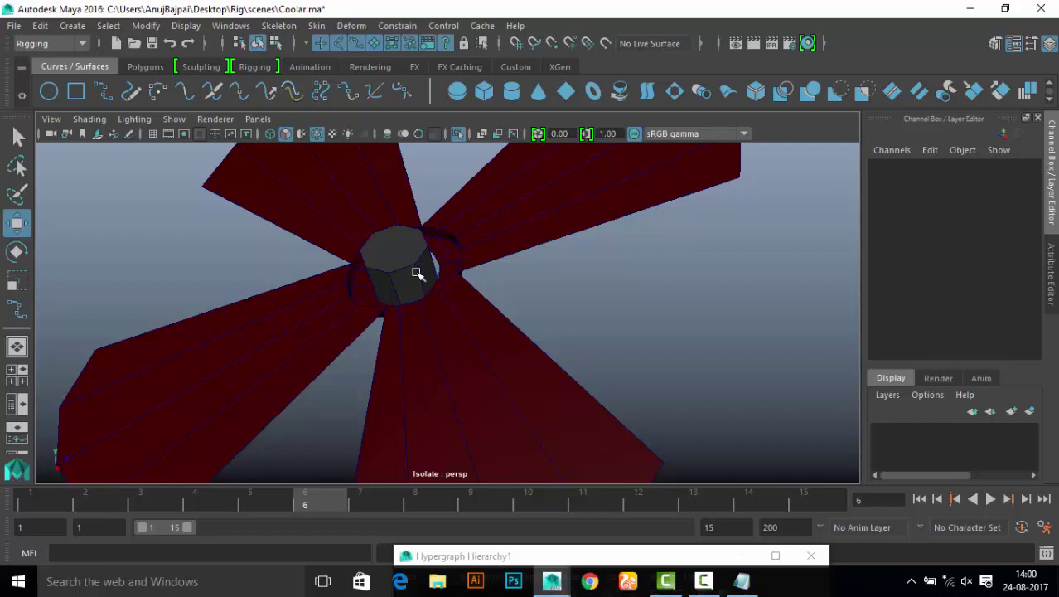
pyautogui.keyDown('alt'); pyautogui.moveTo(421, 272); pyautogui.dragTo(445, 320); pyautogui.keyUp('alt')
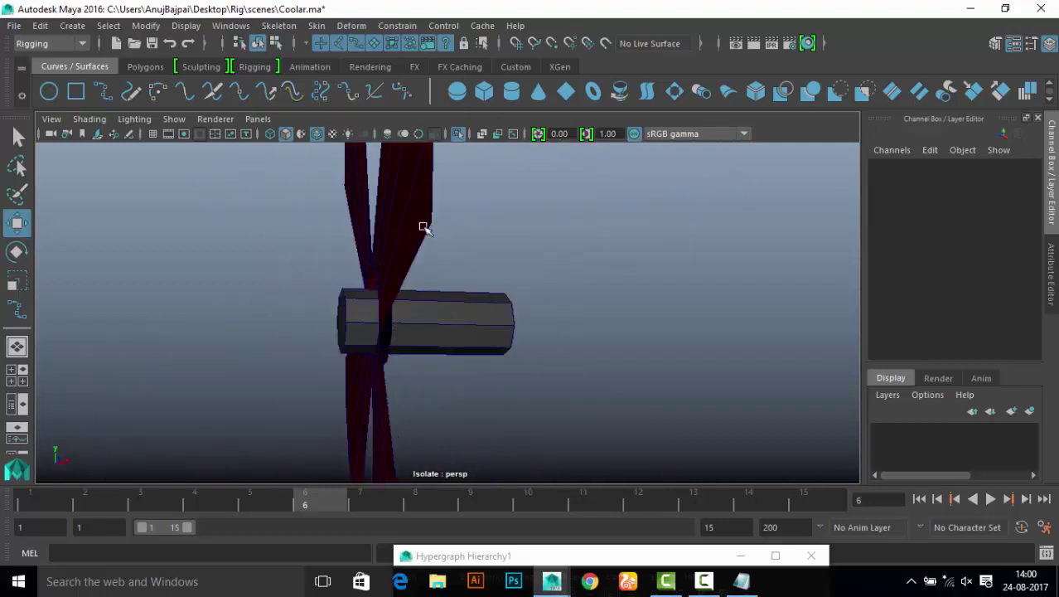
pyautogui.click(440, 310)
pyautogui.moveTo(440, 310)
pyautogui.keyDown('alt'); pyautogui.mouseDown()
pyautogui.moveTo(541, 318)
pyautogui.moveTo(378, 272)
pyautogui.moveTo(479, 239)
pyautogui.mouseUp(); pyautogui.keyUp('alt')
pyautogui.moveTo(678, 561); pyautogui.dragTo(586, 492)
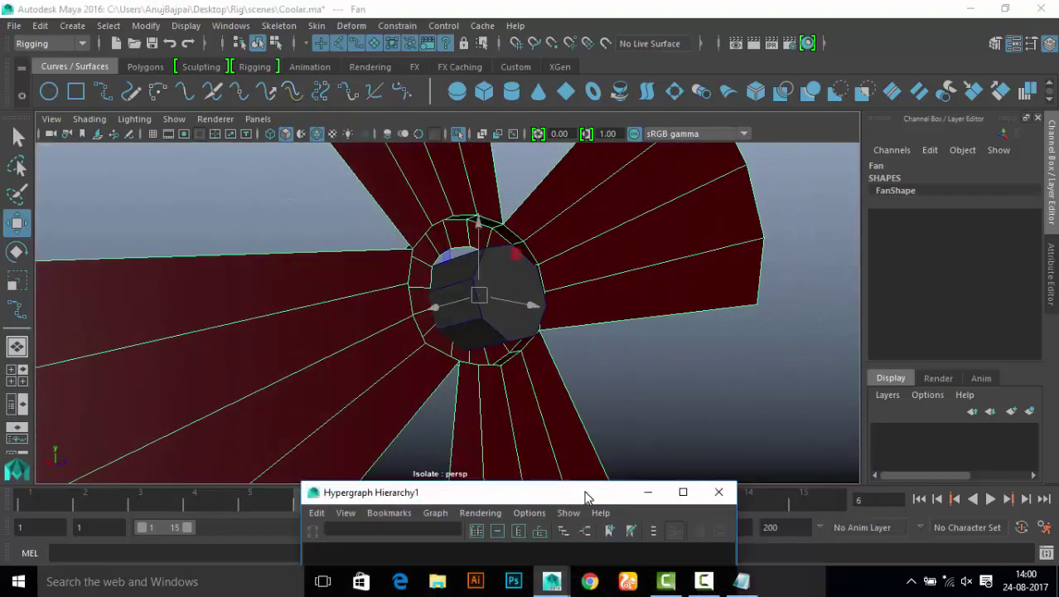
# - Type 'you need to match center pivot same as motor pin' into Notepad
pyautogui.click(649, 493)
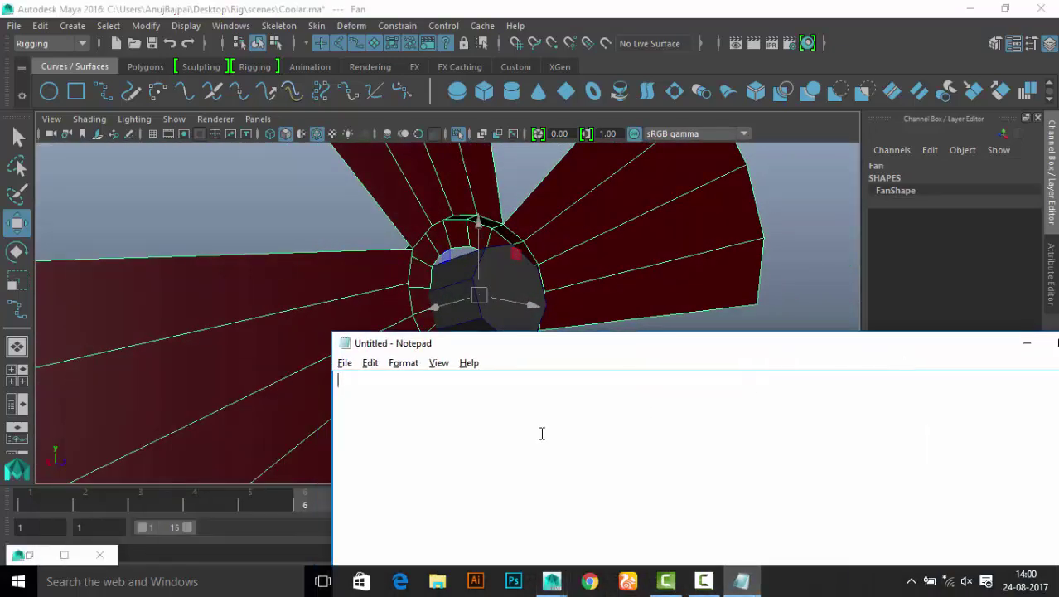
pyautogui.write('you')
pyautogui.write(' need to ma')
pyautogui.write('tch center ')
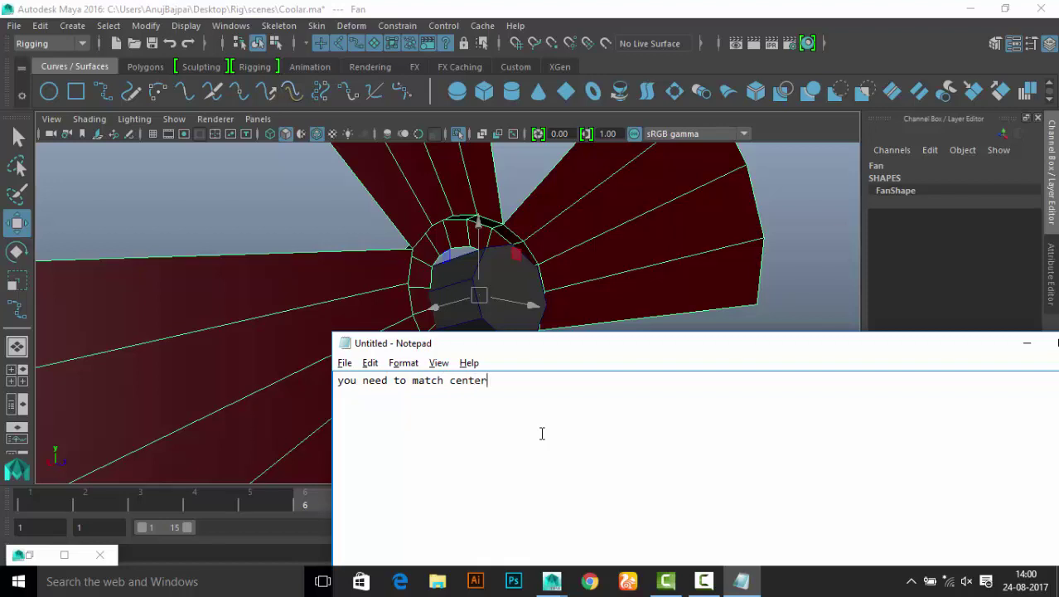
pyautogui.write('pivot ')
pyautogui.write('same as')
pyautogui.write(' moto')
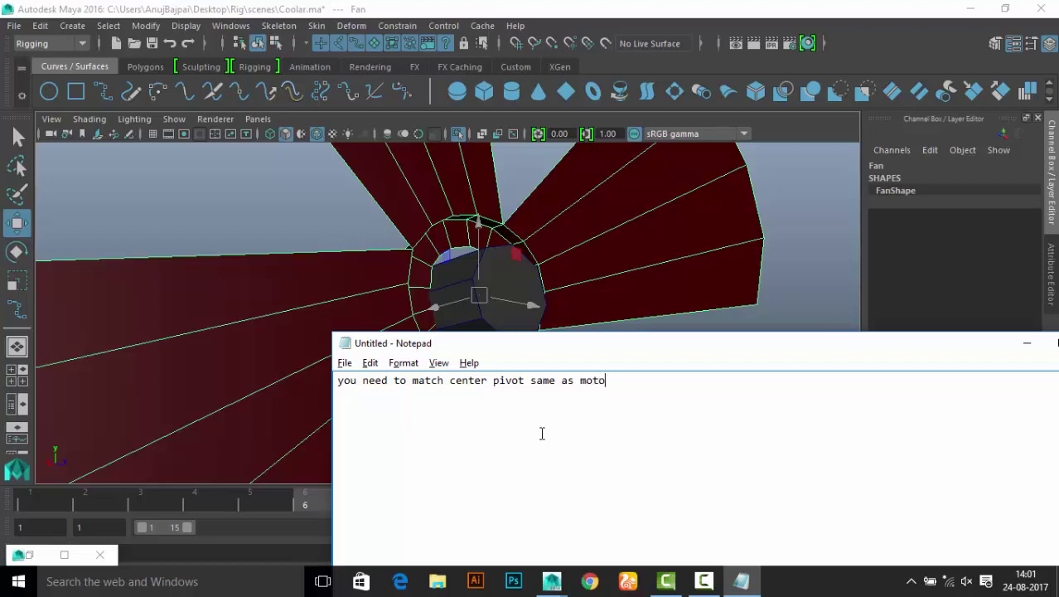
pyautogui.write('r pin')
pyautogui.moveTo(543, 343); pyautogui.dragTo(856, 343)
# - Select Motor_Pin, then the Fan, zoom in on the hub, and bring Notepad forward
pyautogui.keyDown('alt'); pyautogui.moveTo(498, 249); pyautogui.dragTo(448, 306); pyautogui.keyUp('alt')
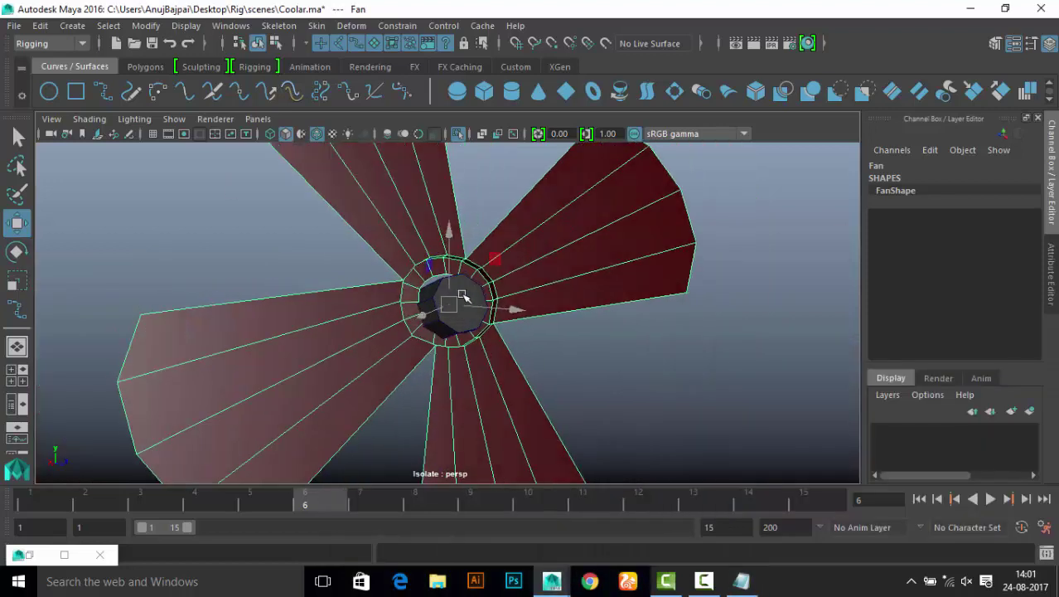
pyautogui.click(449, 303)
pyautogui.moveTo(497, 332)
pyautogui.keyDown('alt'); pyautogui.mouseDown()
pyautogui.moveTo(254, 352)
pyautogui.moveTo(456, 307)
pyautogui.moveTo(538, 305)
pyautogui.mouseUp(); pyautogui.keyUp('alt')
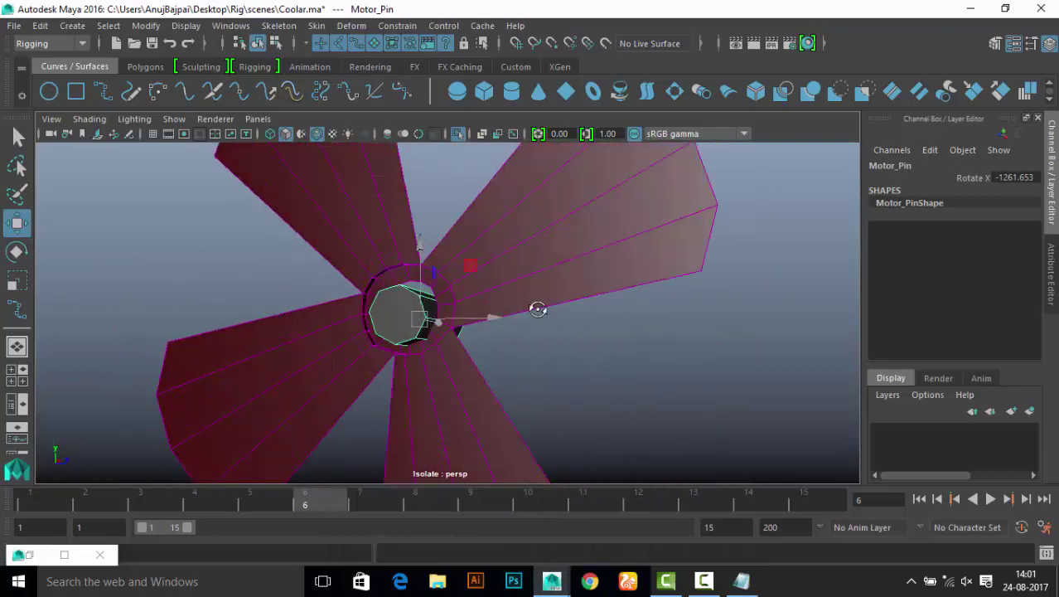
pyautogui.click(630, 199)
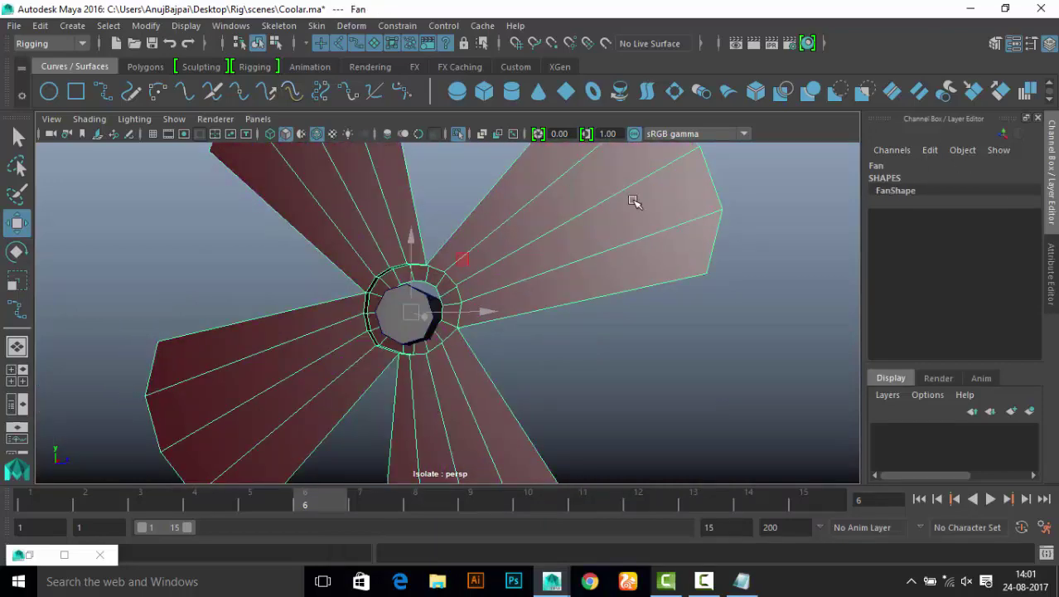
pyautogui.click(415, 212)
pyautogui.click(599, 256)
pyautogui.keyDown('alt'); pyautogui.moveTo(598, 256); pyautogui.dragTo(497, 332); pyautogui.keyUp('alt')
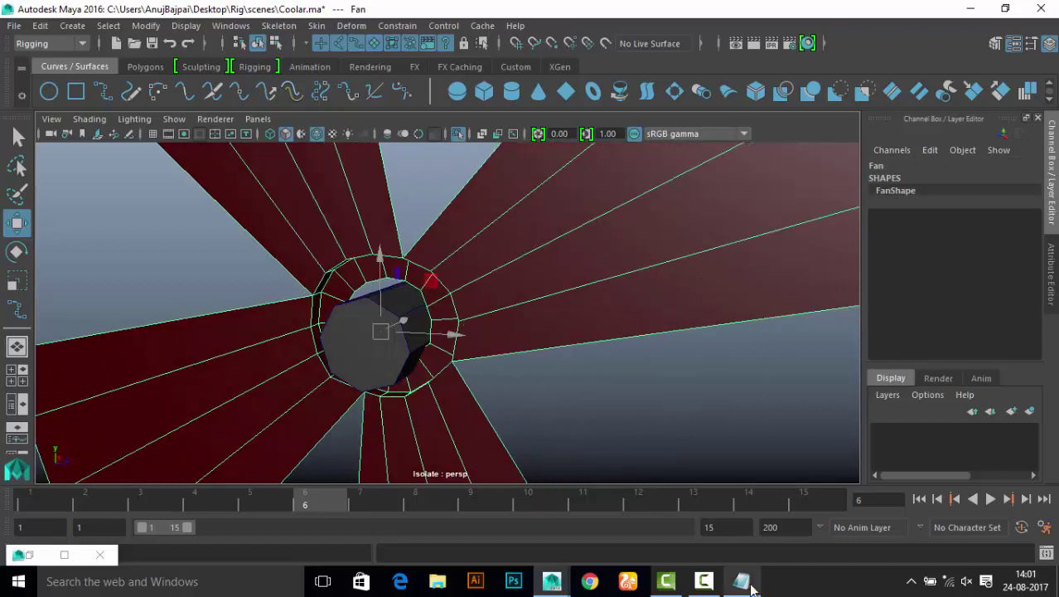
pyautogui.click(742, 581)
# - Note on two lines that the locked, hidden fan attributes must be unlocked and unhidden first
pyautogui.write('but ')
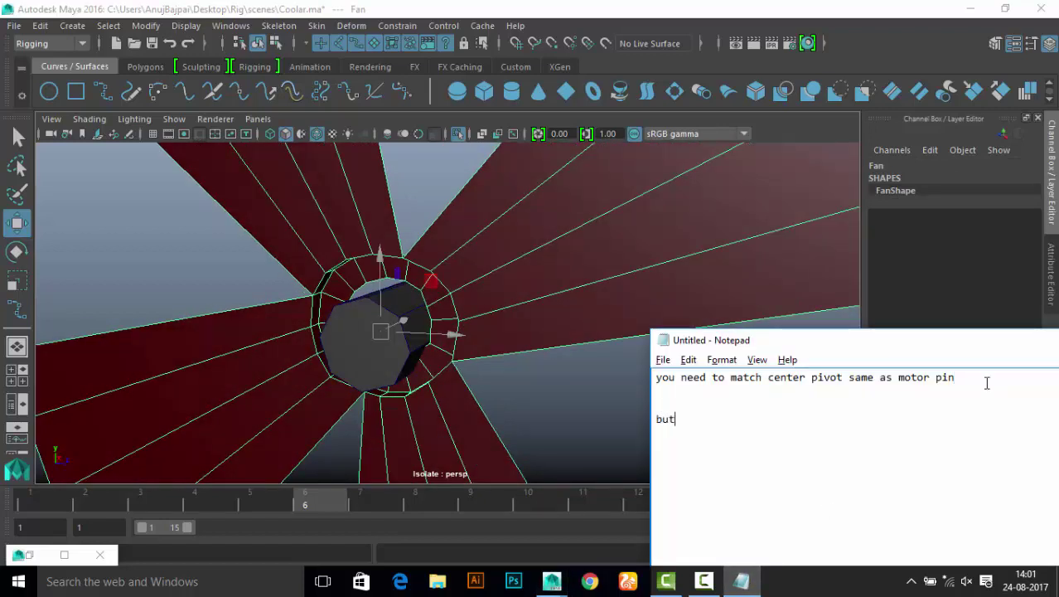
pyautogui.write('rig is final ')
pyautogui.write('so ')
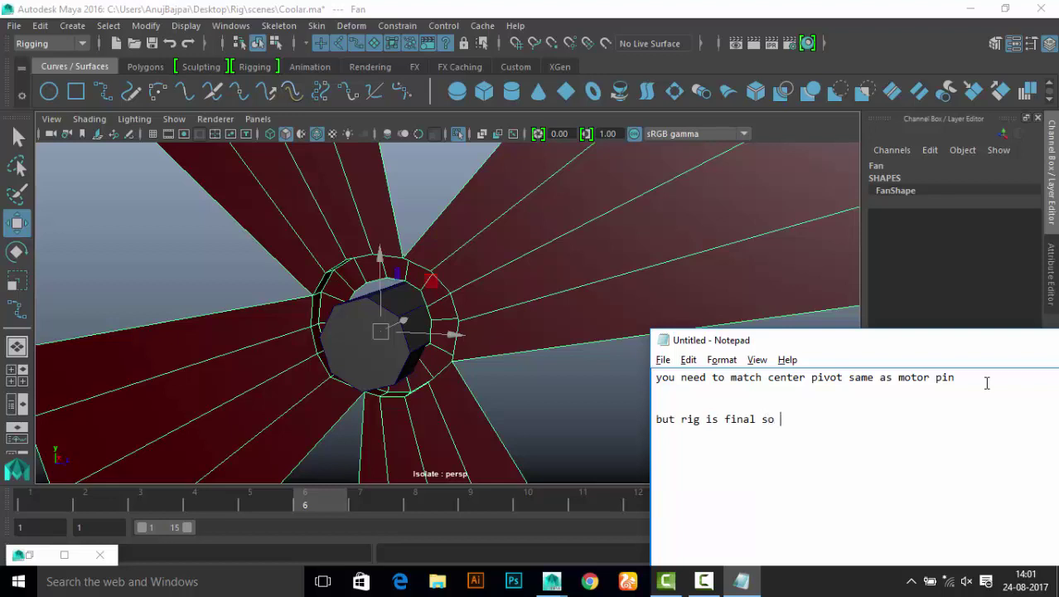
pyautogui.write('we have lo')
pyautogui.write('cked & ')
pyautogui.write('hided ')
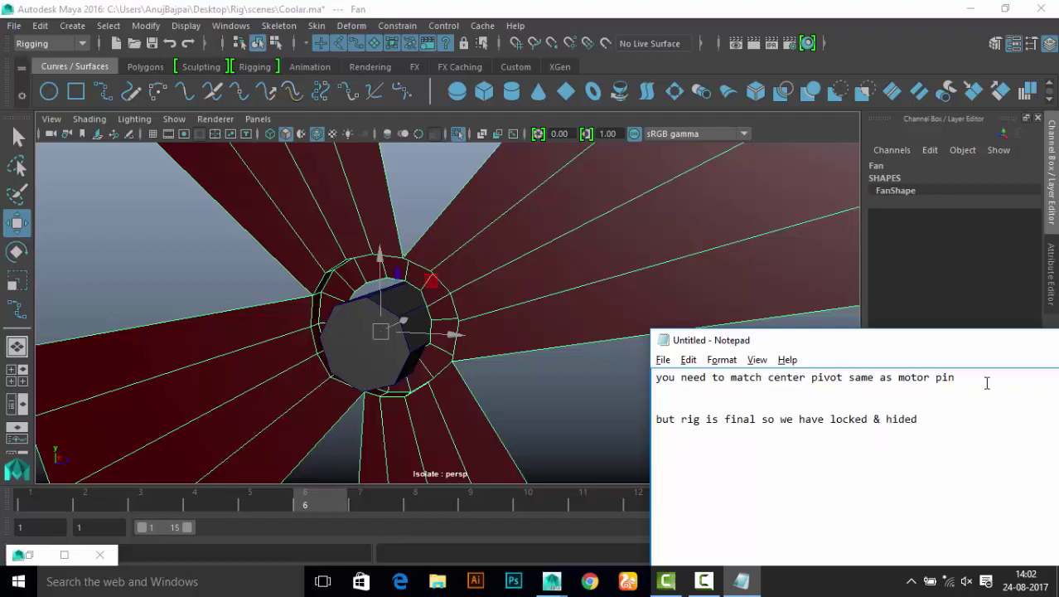
pyautogui.write('fan a')
pyautogui.write('ttribute')
pyautogui.press('Return')
pyautogui.press('Return')
pyautogui.write('to match')
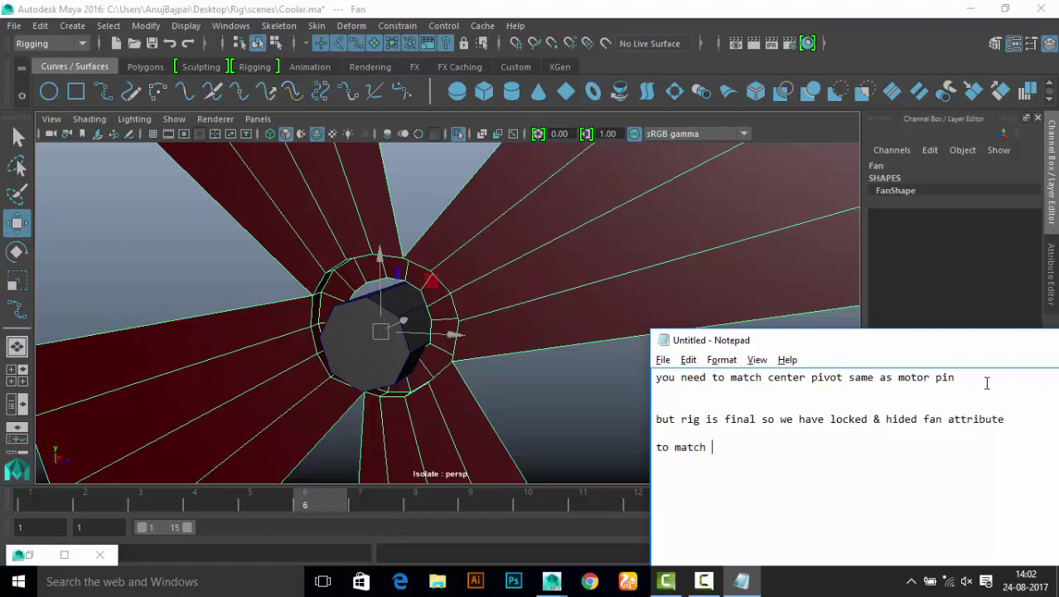
pyautogui.write(' pivot ')
pyautogui.write('forst you')
pyautogui.write(' need unloc')
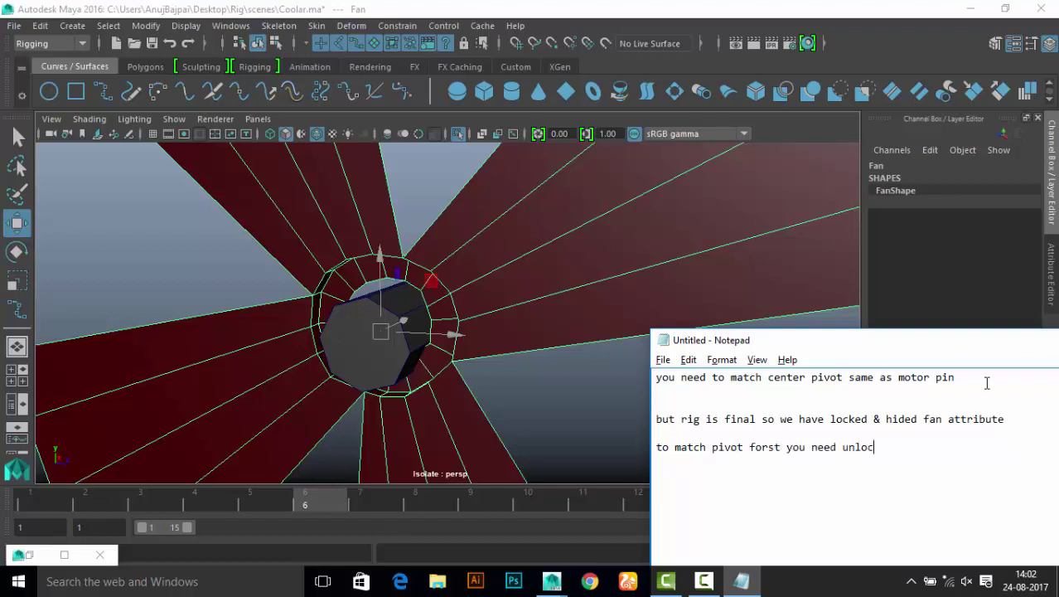
pyautogui.write('k attribute ')
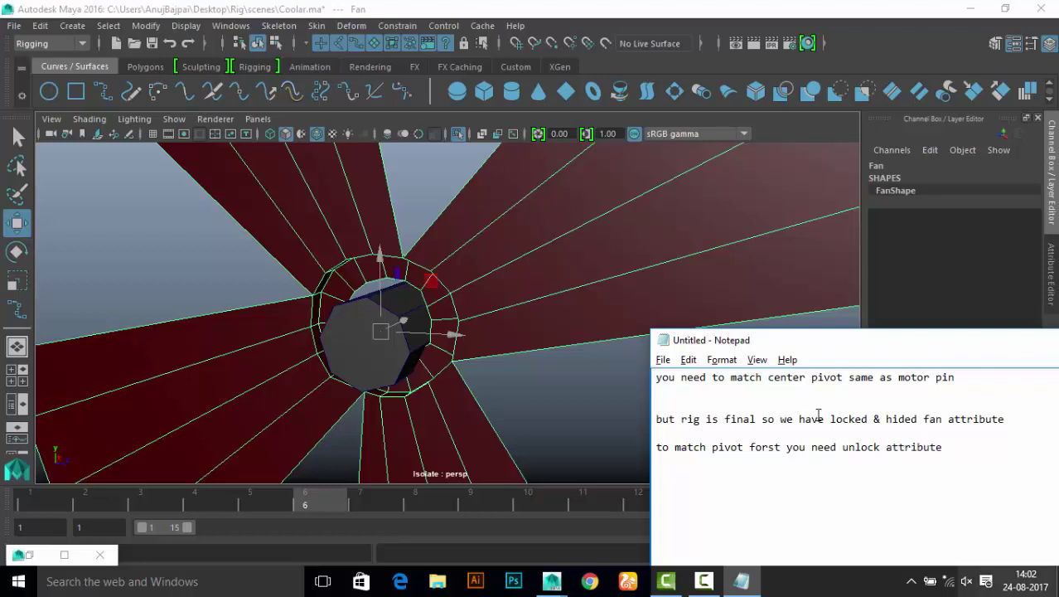
pyautogui.write('& unhide t')
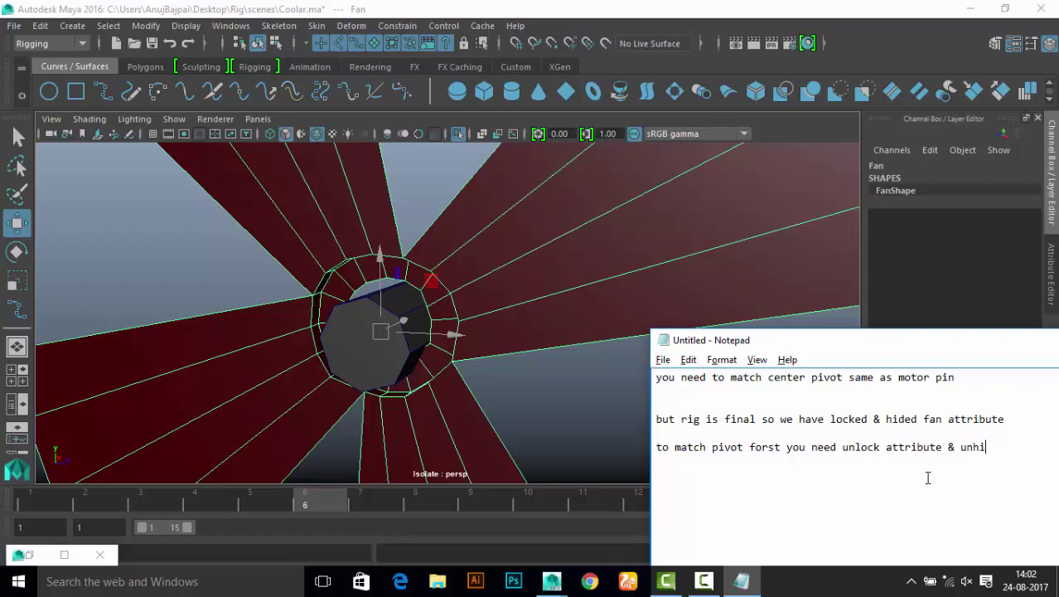
pyautogui.write('hat')
pyautogui.write(' all')
pyautogui.moveTo(958, 349); pyautogui.dragTo(273, 332)
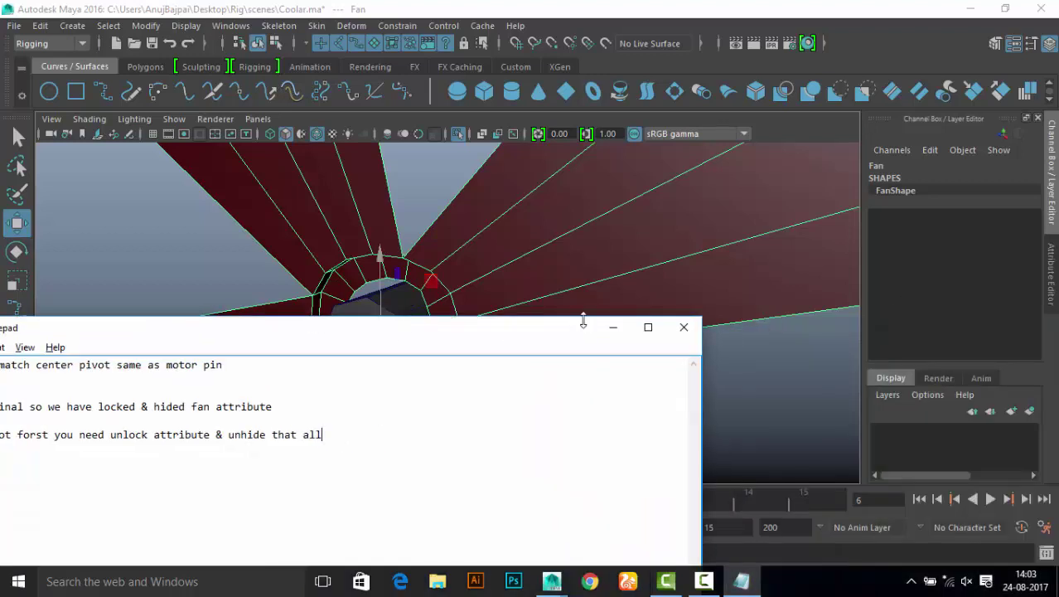
pyautogui.click(612, 325)
# - Orbit to a side view of the fan and open the Windows > General Editors list
pyautogui.moveTo(480, 338)
pyautogui.keyDown('alt'); pyautogui.mouseDown()
pyautogui.moveTo(172, 314)
pyautogui.moveTo(398, 320)
pyautogui.moveTo(421, 229)
pyautogui.moveTo(414, 277)
pyautogui.moveTo(485, 220)
pyautogui.moveTo(427, 278)
pyautogui.moveTo(777, 285)
pyautogui.mouseUp(); pyautogui.keyUp('alt')
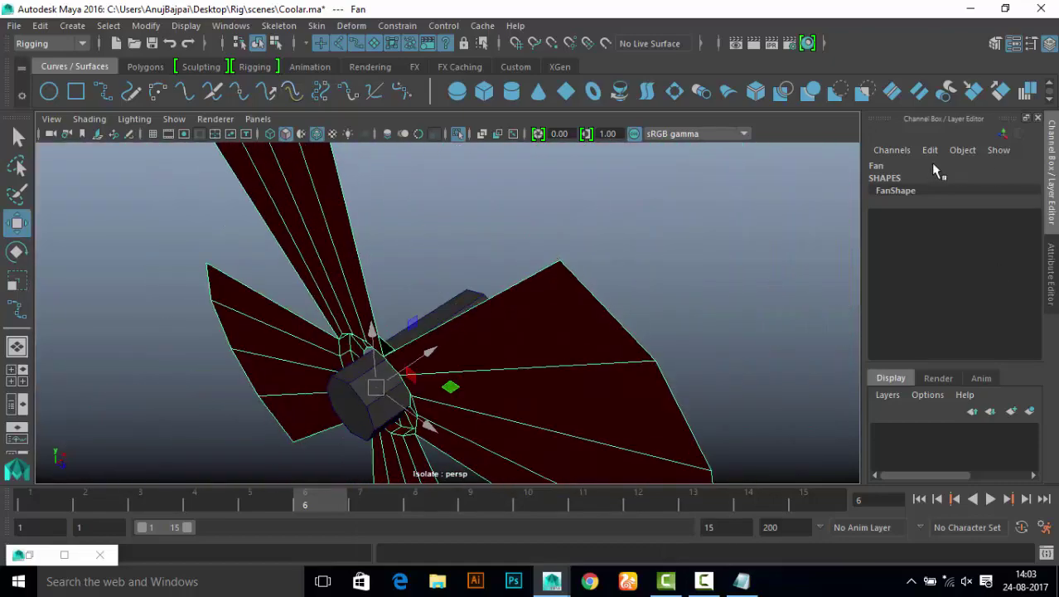
pyautogui.click(231, 25)
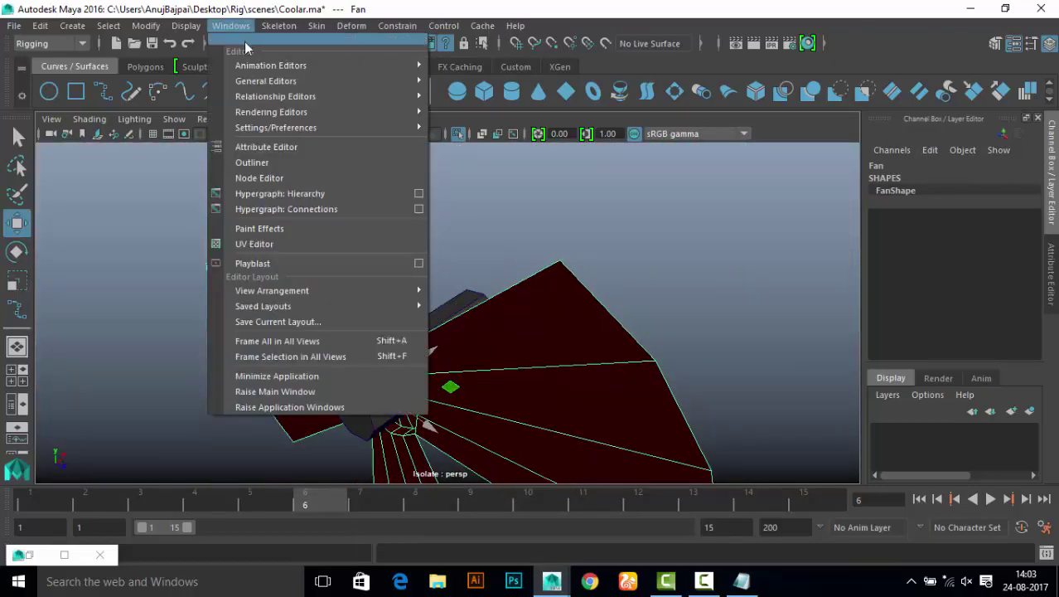
pyautogui.moveTo(265, 80)
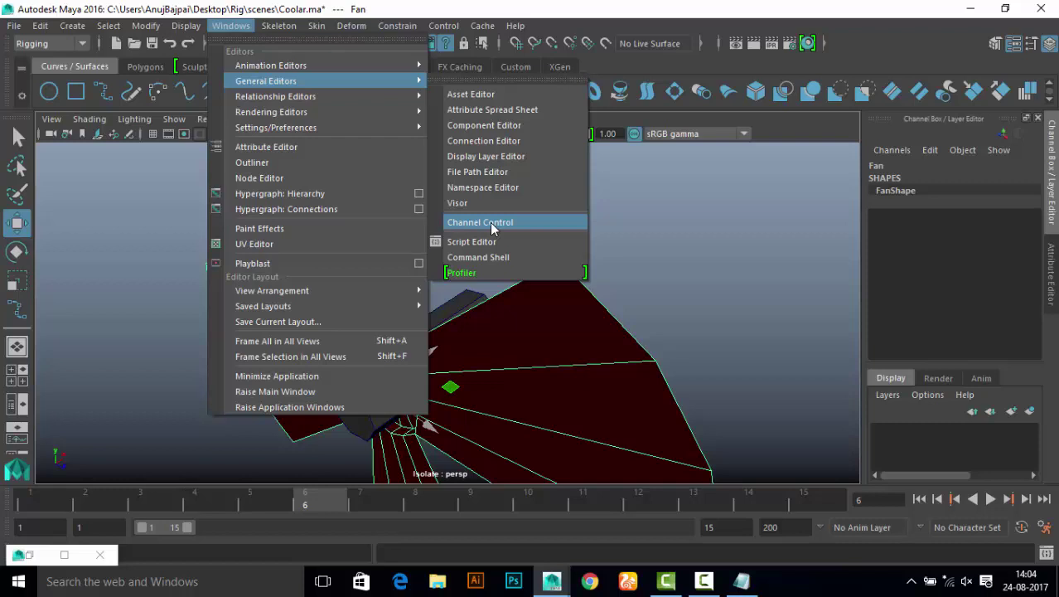
# - Open Channel Control for the Fan and unhide its Translate X, Y and Z channels
pyautogui.click(493, 225)
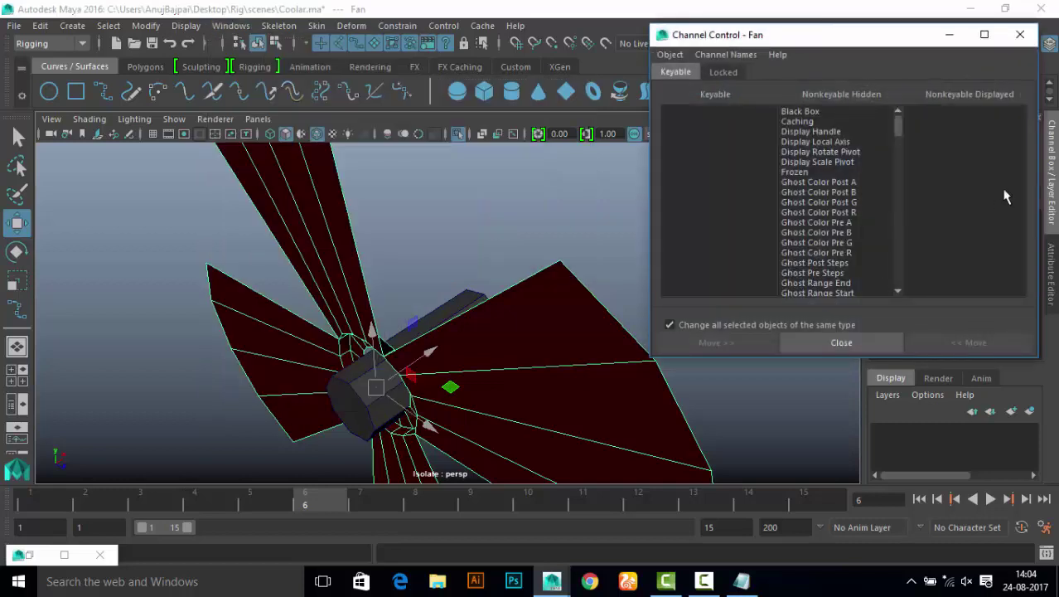
pyautogui.scroll(-5, 820, 177)
pyautogui.scroll(5, 824, 178)
pyautogui.scroll(-5, 819, 190)
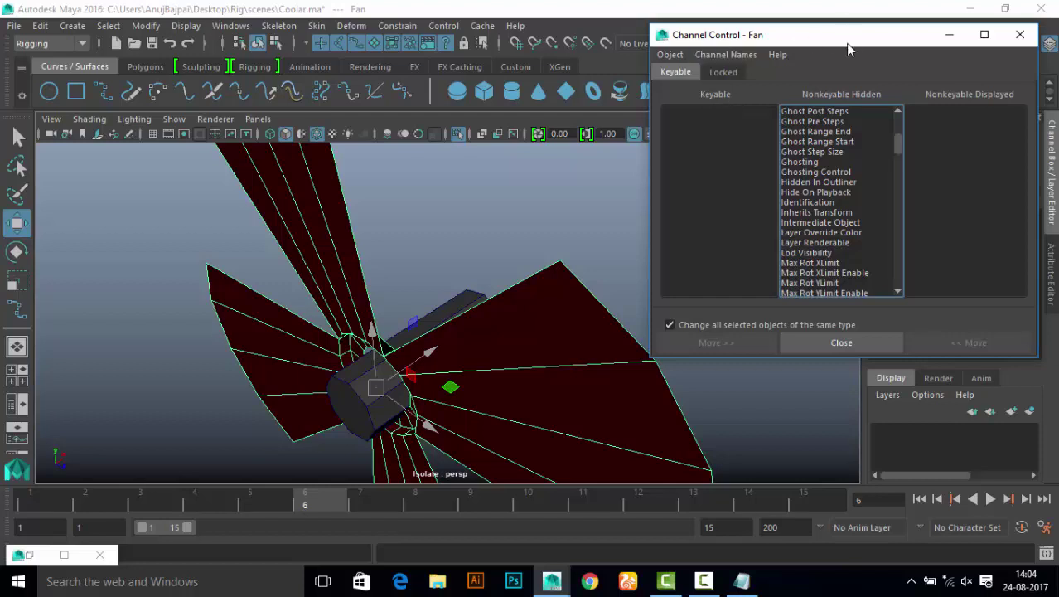
pyautogui.moveTo(845, 38); pyautogui.dragTo(756, 310)
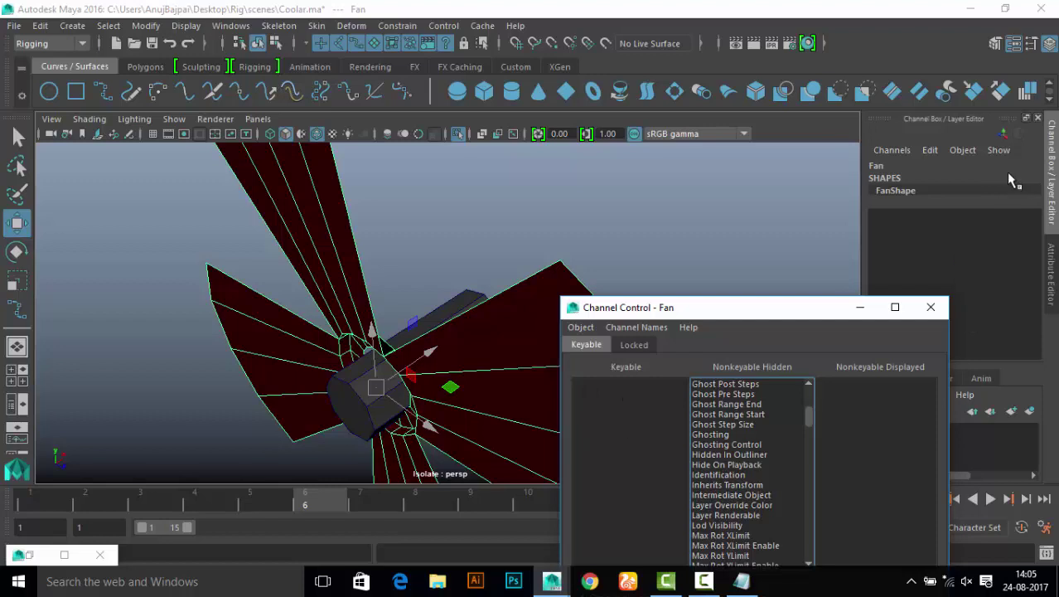
pyautogui.moveTo(803, 310); pyautogui.dragTo(714, 156)
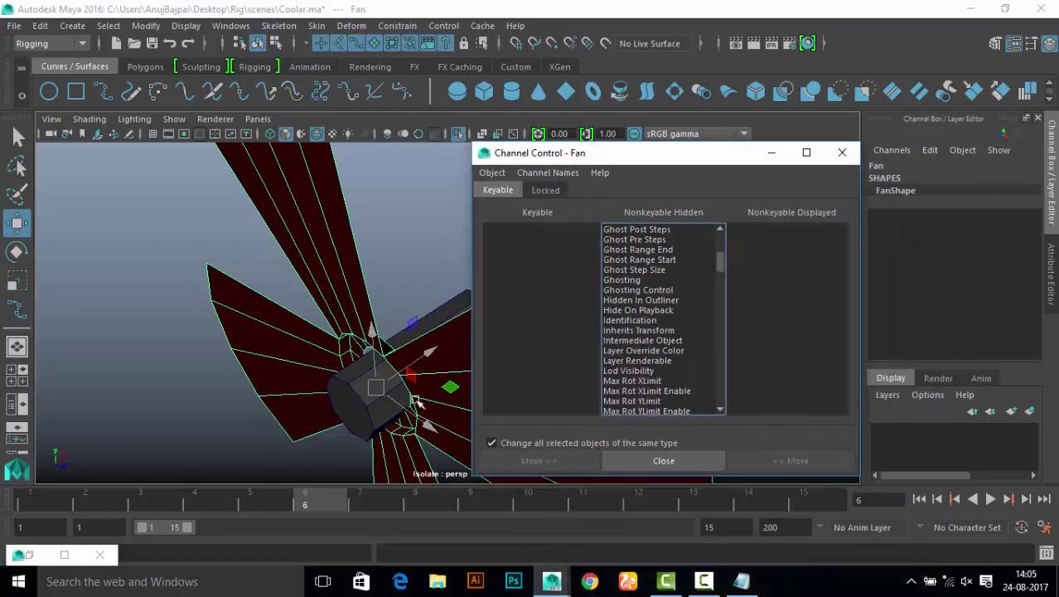
pyautogui.scroll(-8, 668, 286)
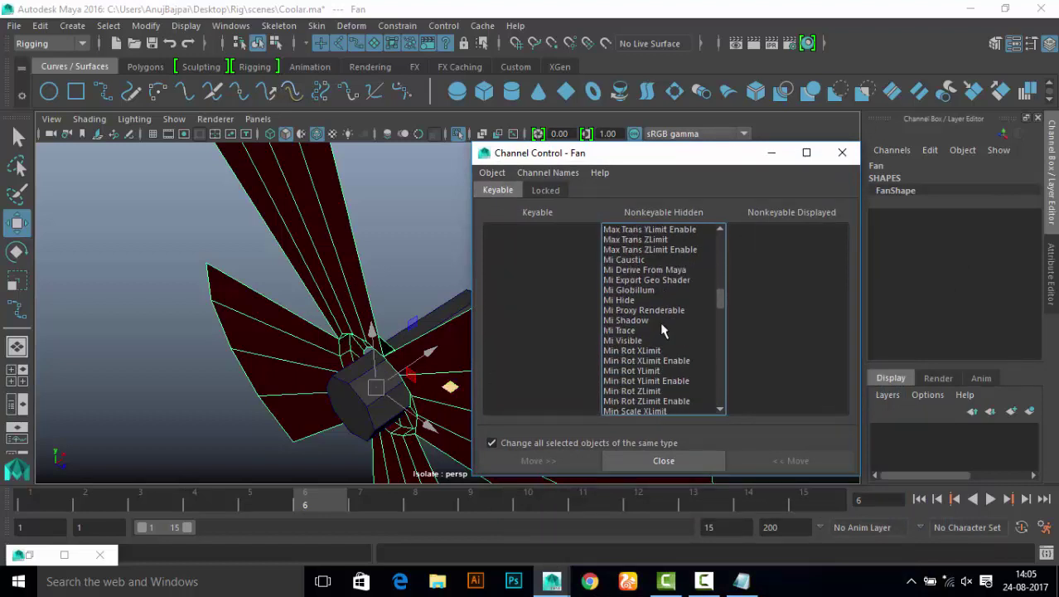
pyautogui.scroll(-8, 663, 356)
pyautogui.scroll(-5, 663, 357)
pyautogui.scroll(-5, 663, 361)
pyautogui.scroll(-5, 663, 364)
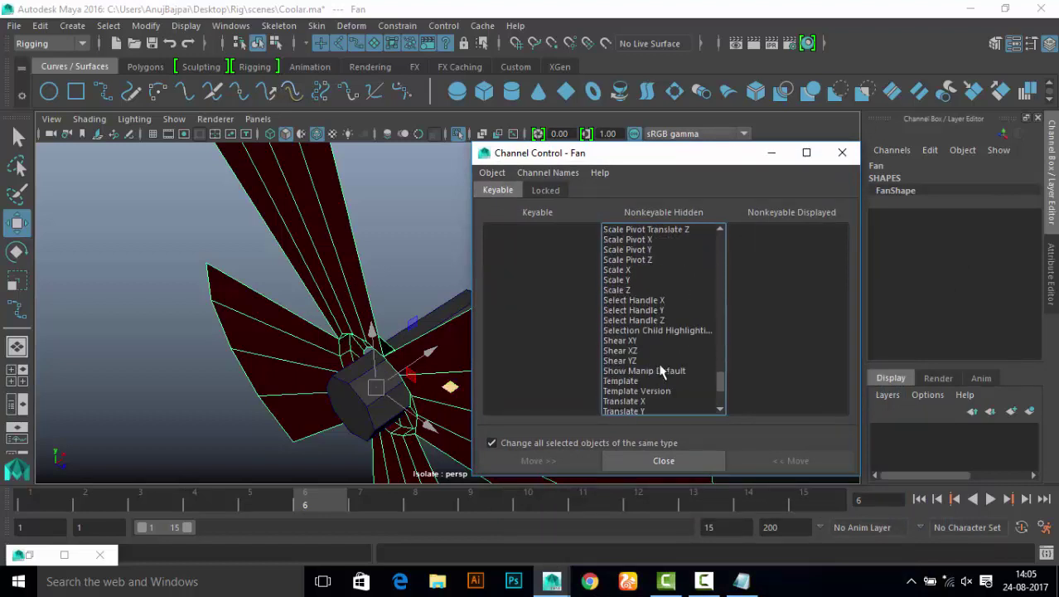
pyautogui.scroll(-3, 663, 370)
pyautogui.moveTo(625, 311); pyautogui.dragTo(631, 336)
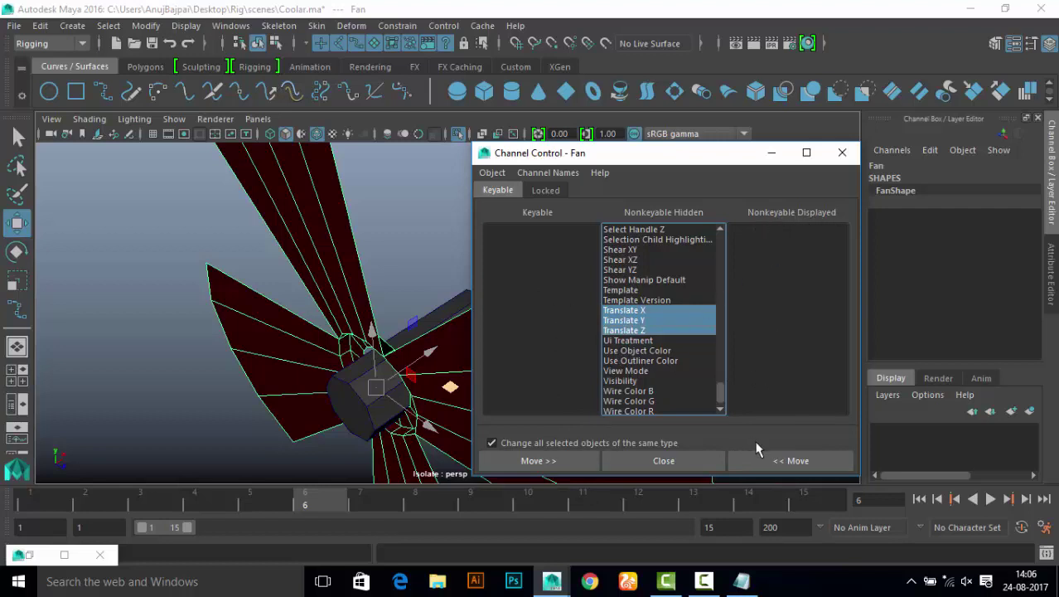
pyautogui.click(558, 461)
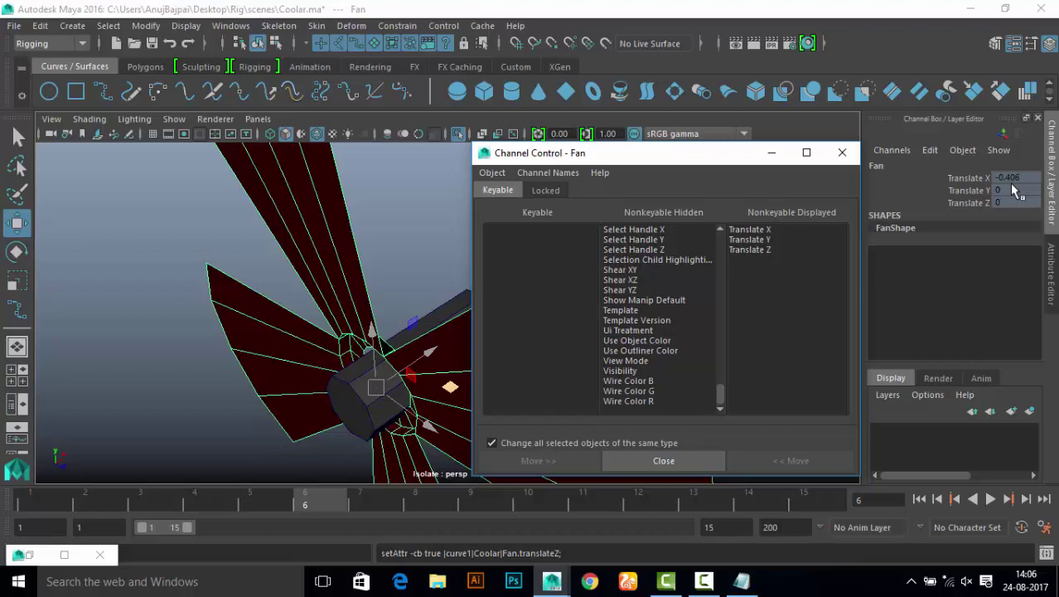
# - Move Translate X, Y and Z into the Keyable list and select them there
pyautogui.moveTo(750, 229); pyautogui.dragTo(749, 248)
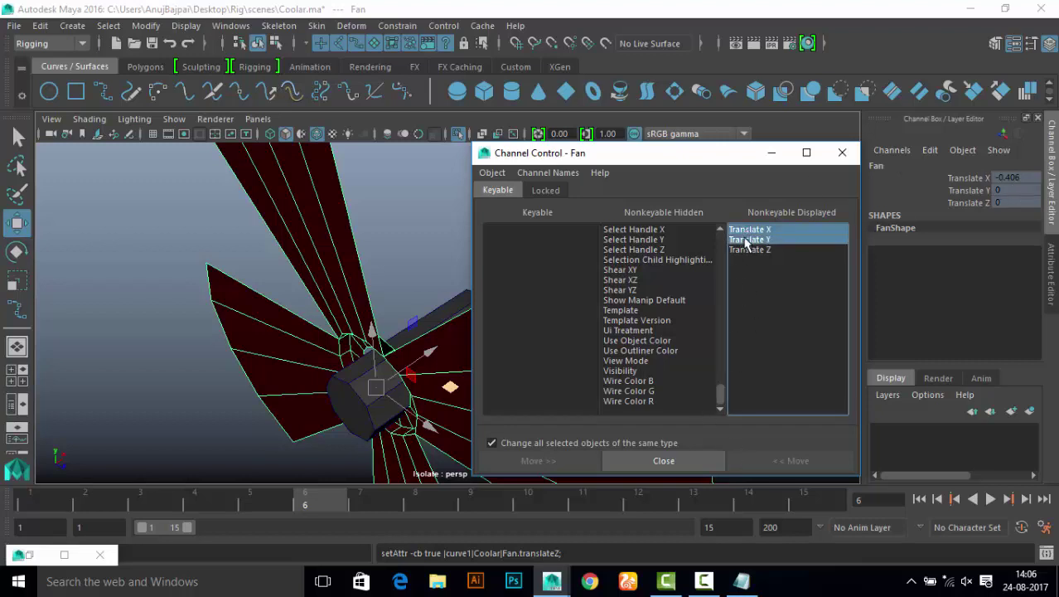
pyautogui.click(790, 461)
pyautogui.click(790, 460)
pyautogui.click(507, 229)
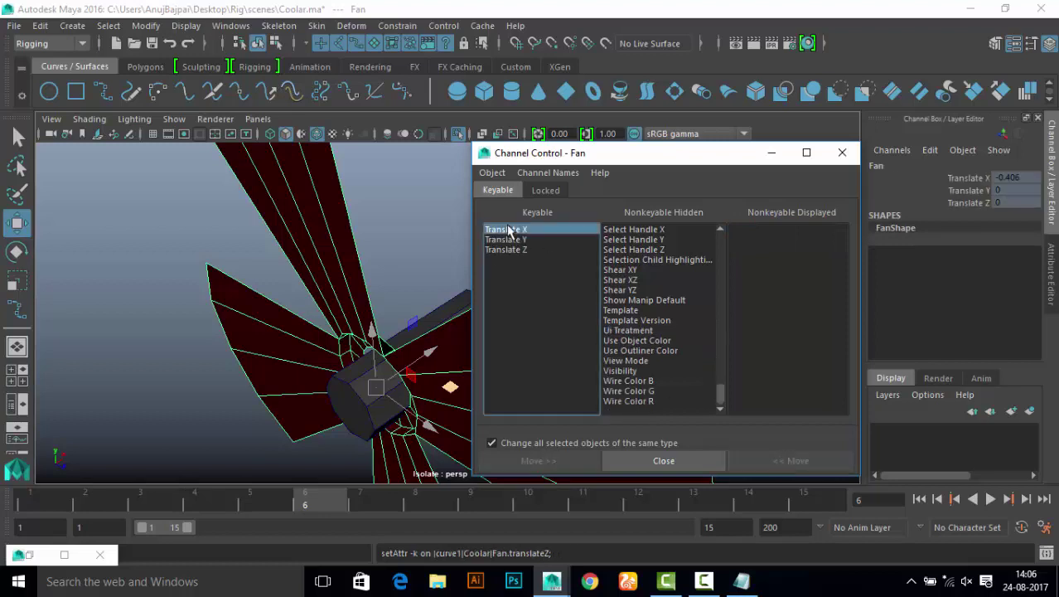
pyautogui.click(506, 239)
pyautogui.click(507, 249)
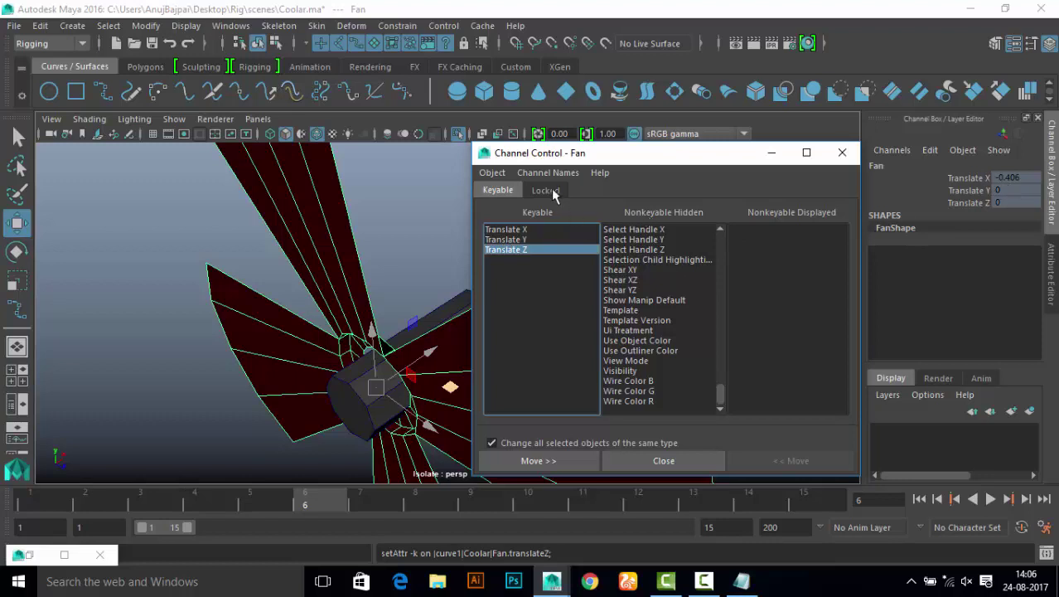
# - Unlock Translate X, Y and Z on the Locked tab and close Channel Control
pyautogui.click(547, 190)
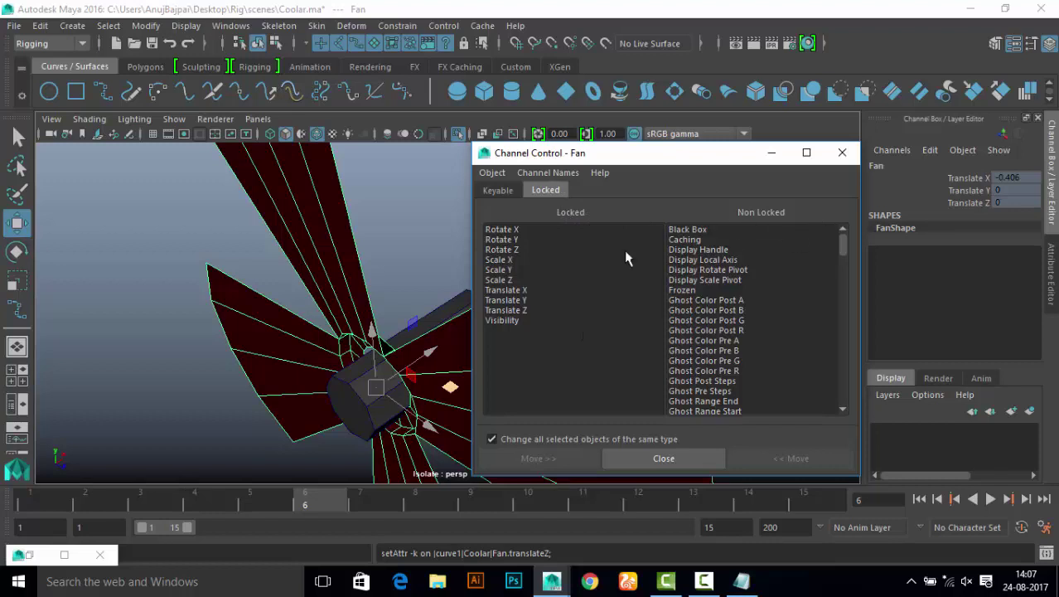
pyautogui.moveTo(514, 292); pyautogui.dragTo(514, 311)
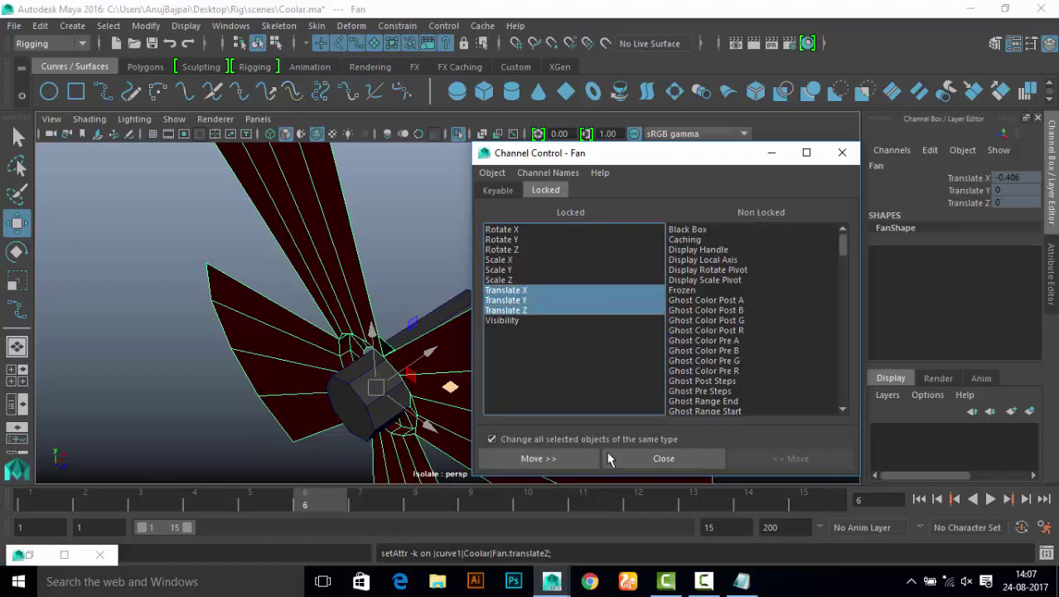
pyautogui.click(564, 456)
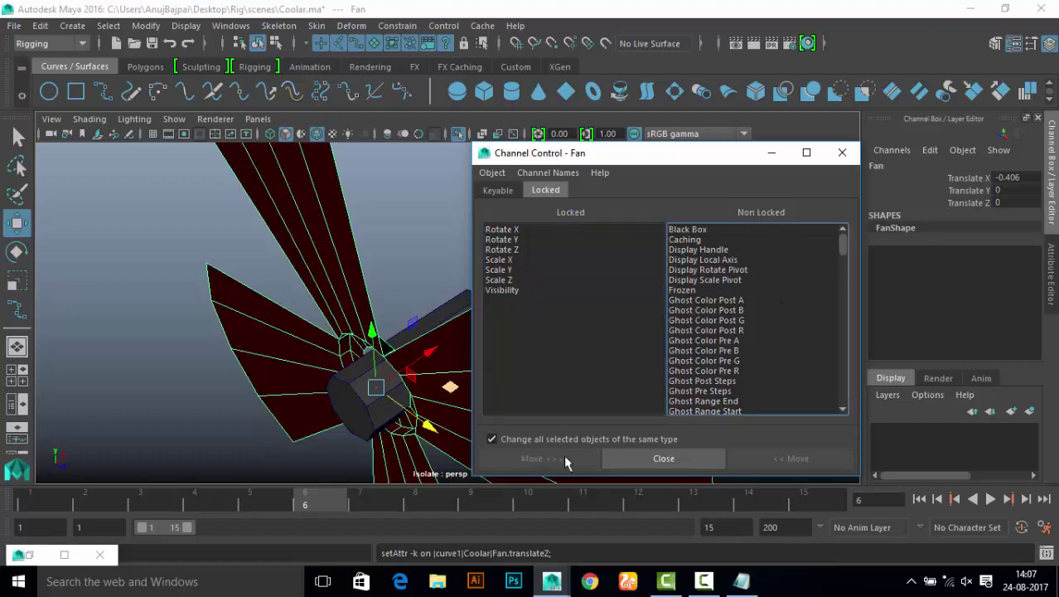
pyautogui.click(842, 153)
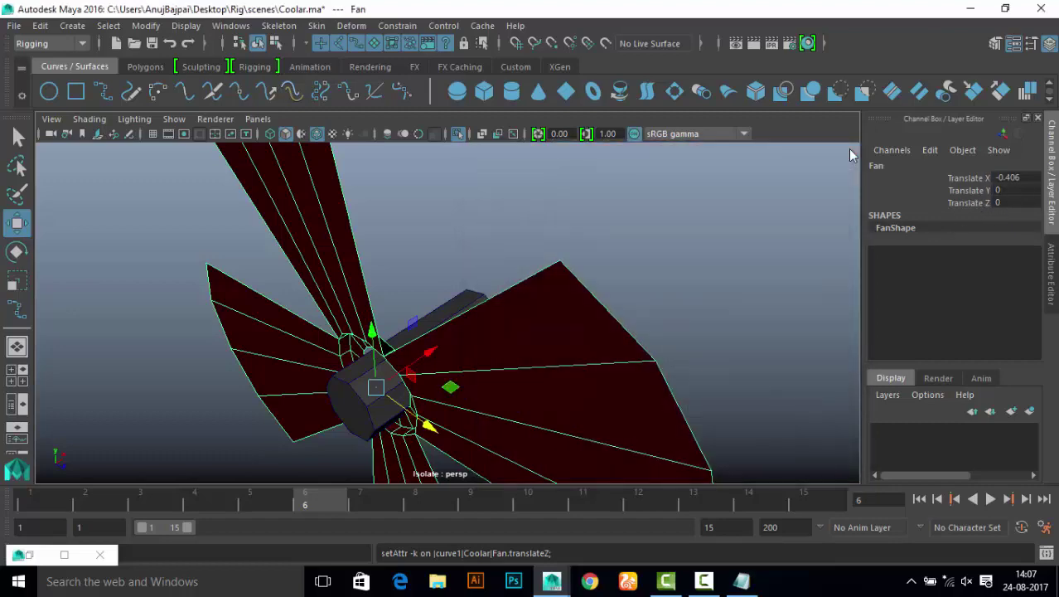
# - Frame the Motor_Pin, switch to wireframe, and select the pin
pyautogui.click(473, 303)
pyautogui.press('f')
pyautogui.keyDown('alt'); pyautogui.moveTo(481, 350); pyautogui.dragTo(448, 371); pyautogui.keyUp('alt')
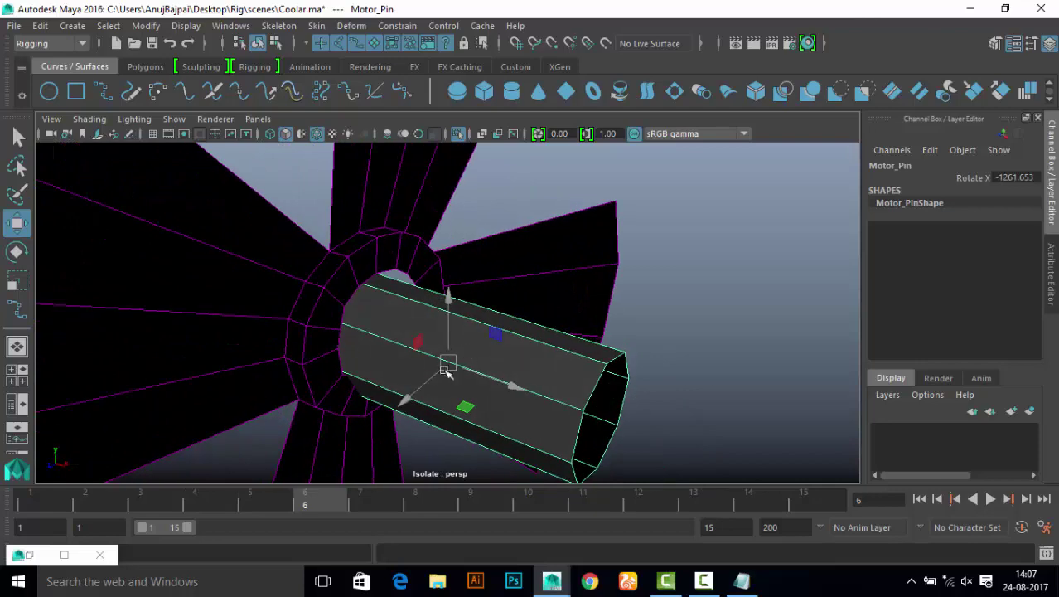
pyautogui.click(397, 179)
pyautogui.click(514, 356)
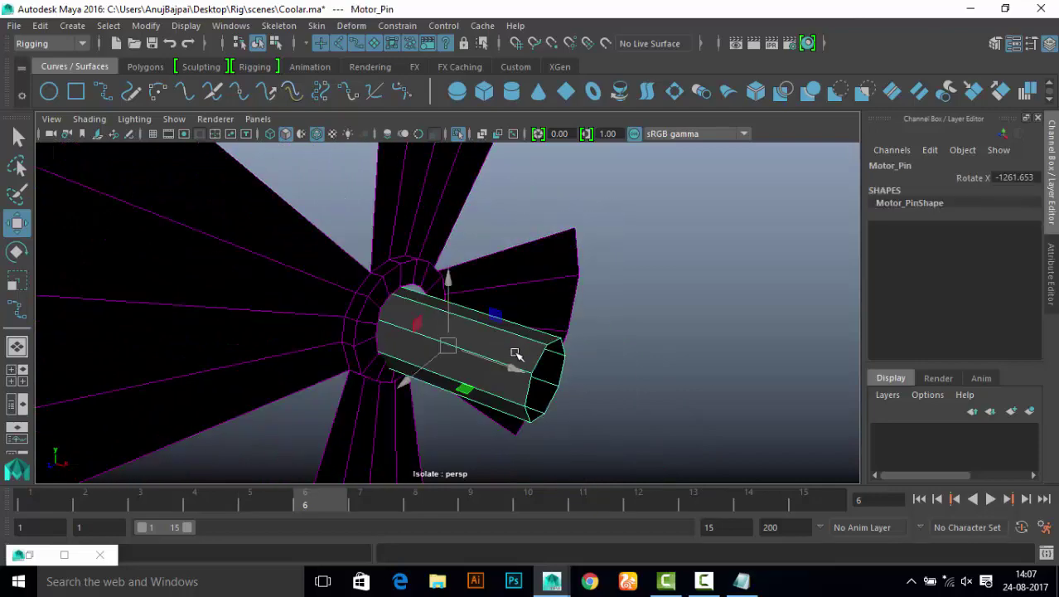
pyautogui.press('4')
pyautogui.moveTo(513, 356)
pyautogui.keyDown('alt'); pyautogui.mouseDown()
pyautogui.moveTo(468, 314)
pyautogui.moveTo(489, 346)
pyautogui.moveTo(614, 352)
pyautogui.mouseUp(); pyautogui.keyUp('alt')
pyautogui.click(582, 340)
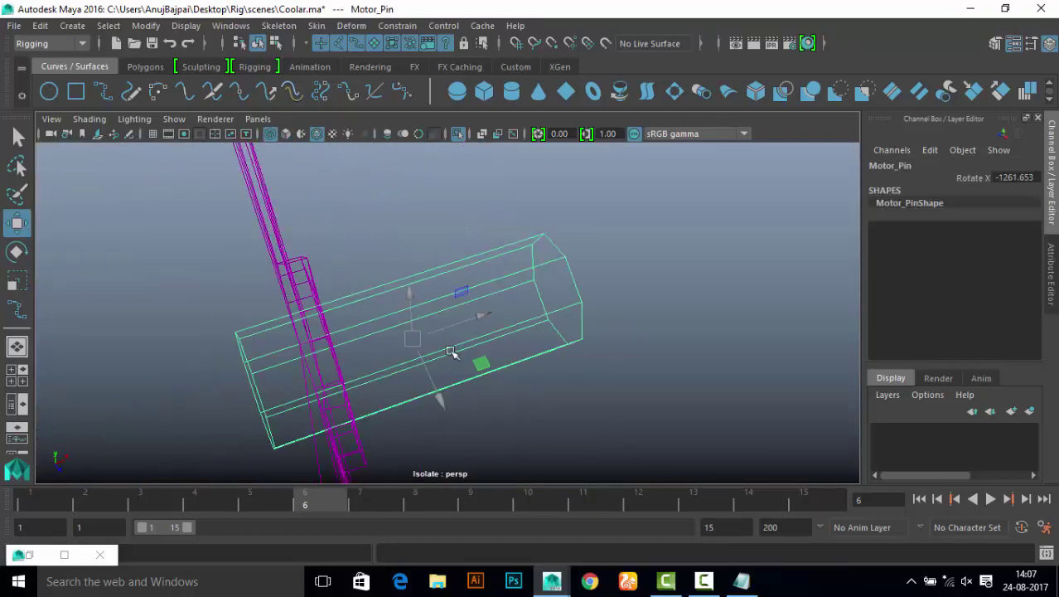
pyautogui.click(656, 295)
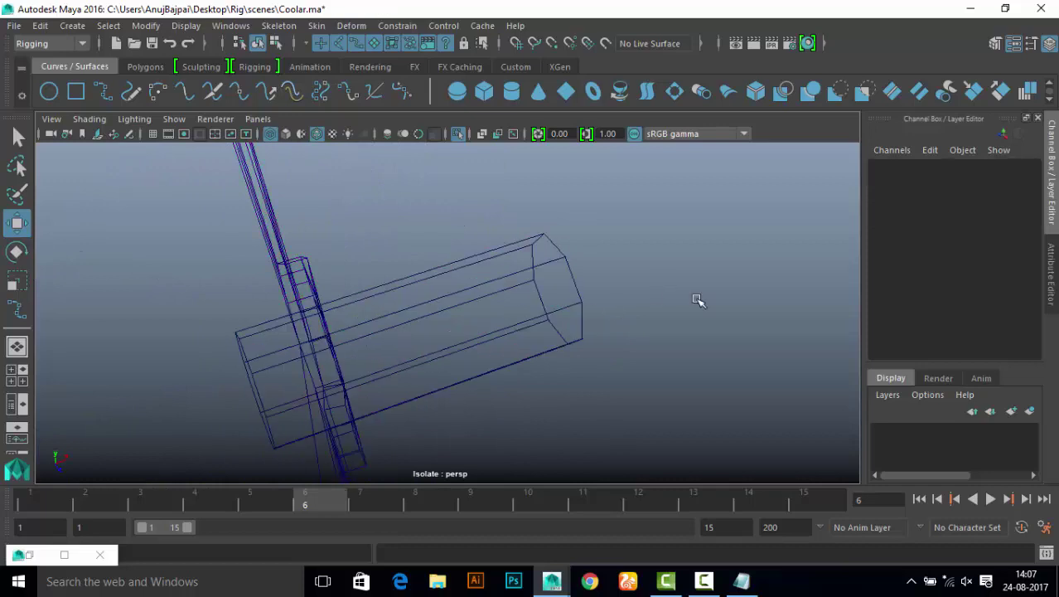
pyautogui.moveTo(435, 236); pyautogui.dragTo(637, 304)
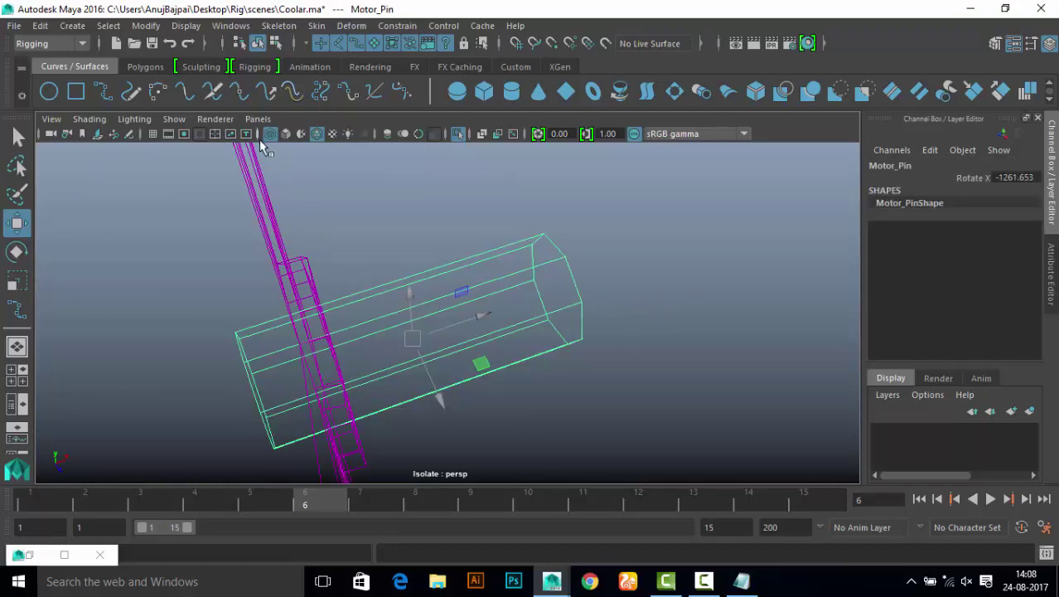
# - Enable Display > Transform Display > Rotate Pivots and orbit around the wireframe pin
pyautogui.click(188, 25)
pyautogui.moveTo(230, 220)
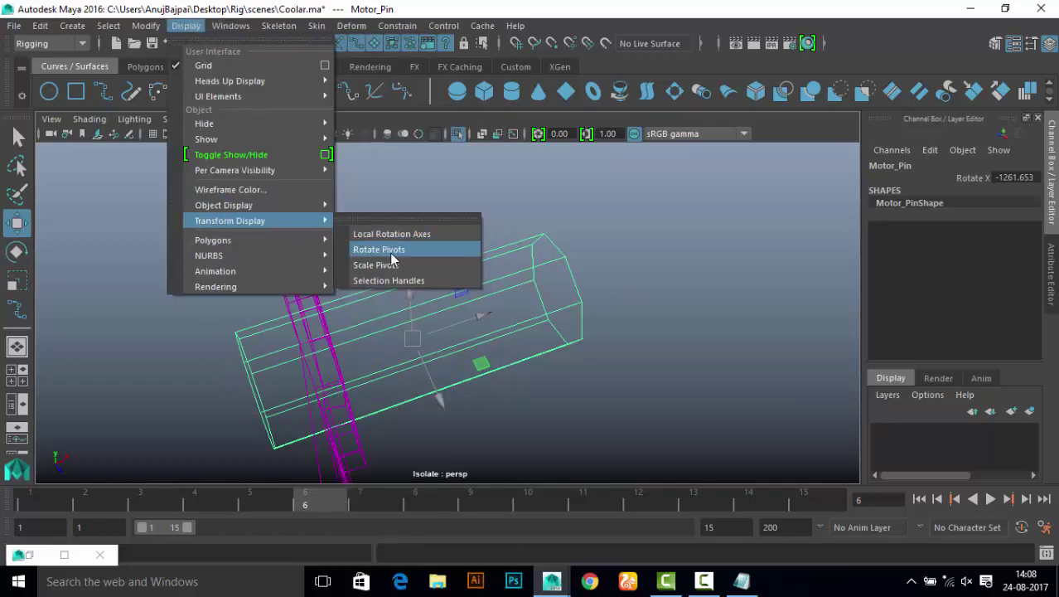
pyautogui.click(393, 250)
pyautogui.click(723, 430)
pyautogui.moveTo(598, 399)
pyautogui.keyDown('alt'); pyautogui.mouseDown()
pyautogui.moveTo(409, 296)
pyautogui.moveTo(432, 313)
pyautogui.moveTo(413, 333)
pyautogui.mouseUp(); pyautogui.keyUp('alt')
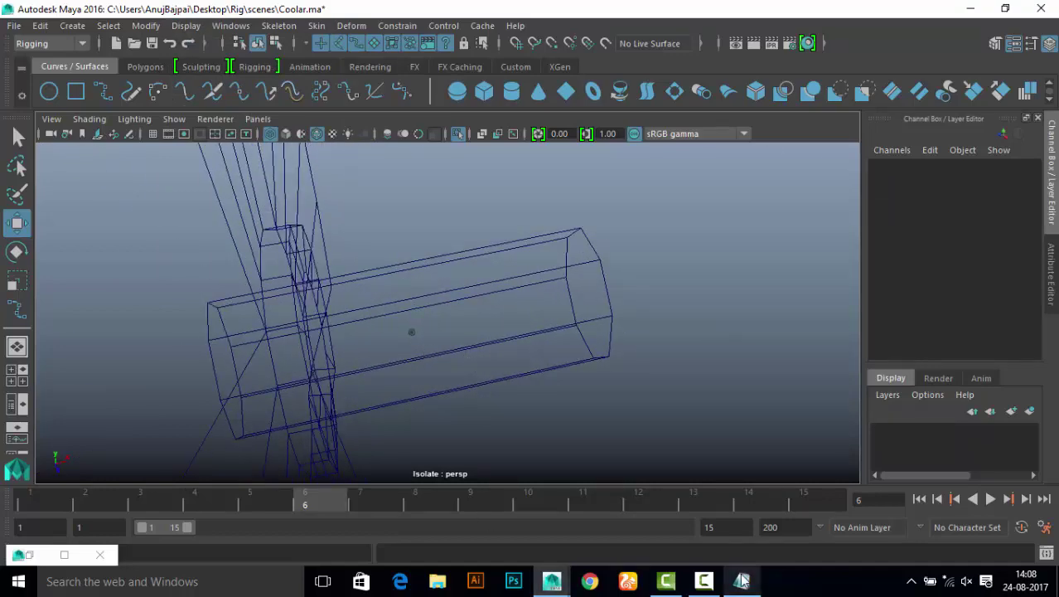
pyautogui.click(741, 581)
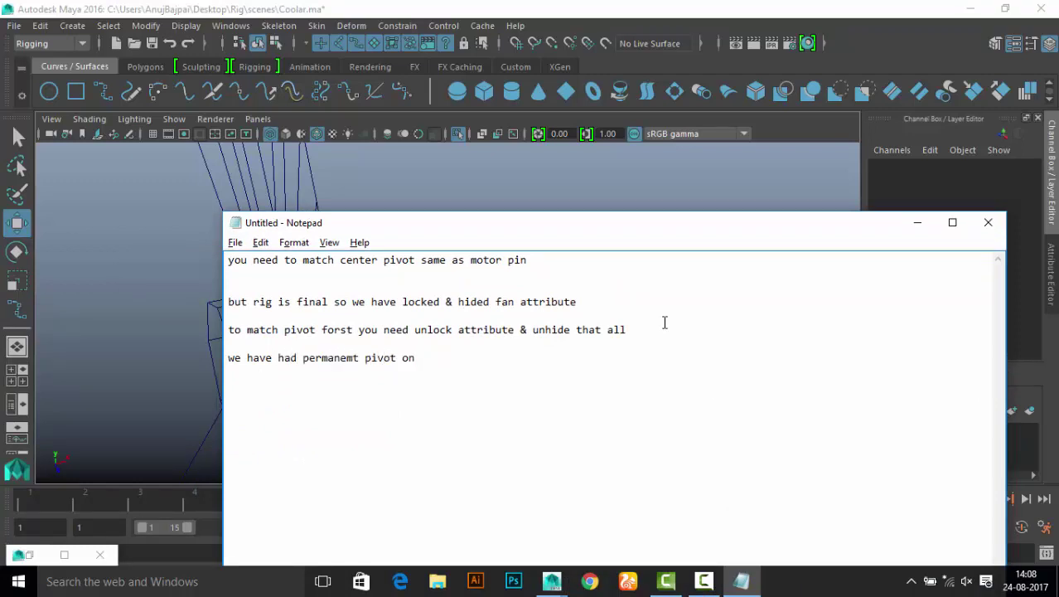
# - Back in Maya, set the rotate pivot display from the Display menu and select the Fan
pyautogui.click(918, 222)
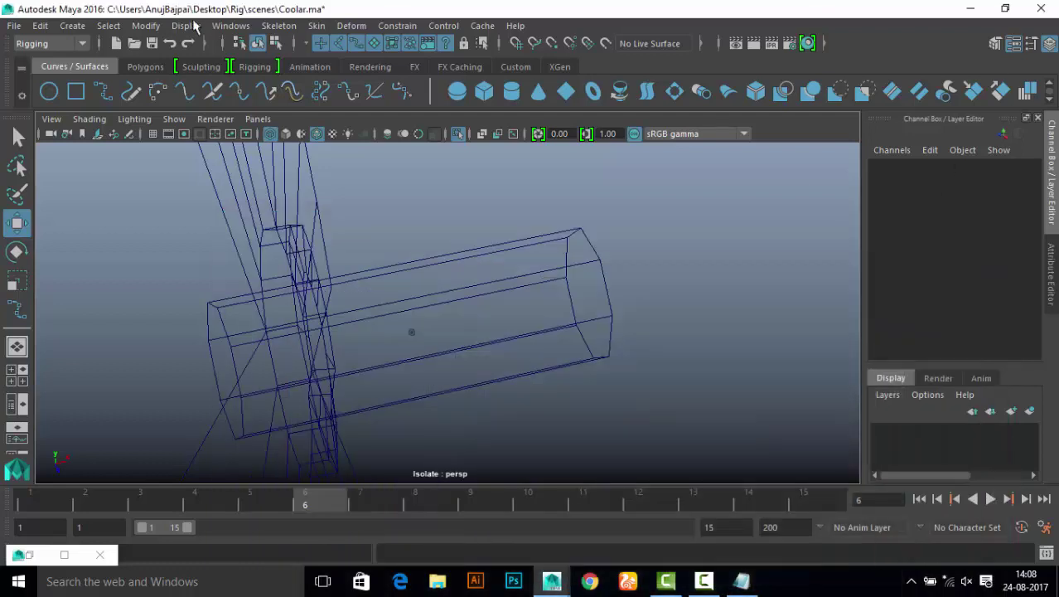
pyautogui.click(186, 25)
pyautogui.moveTo(230, 220)
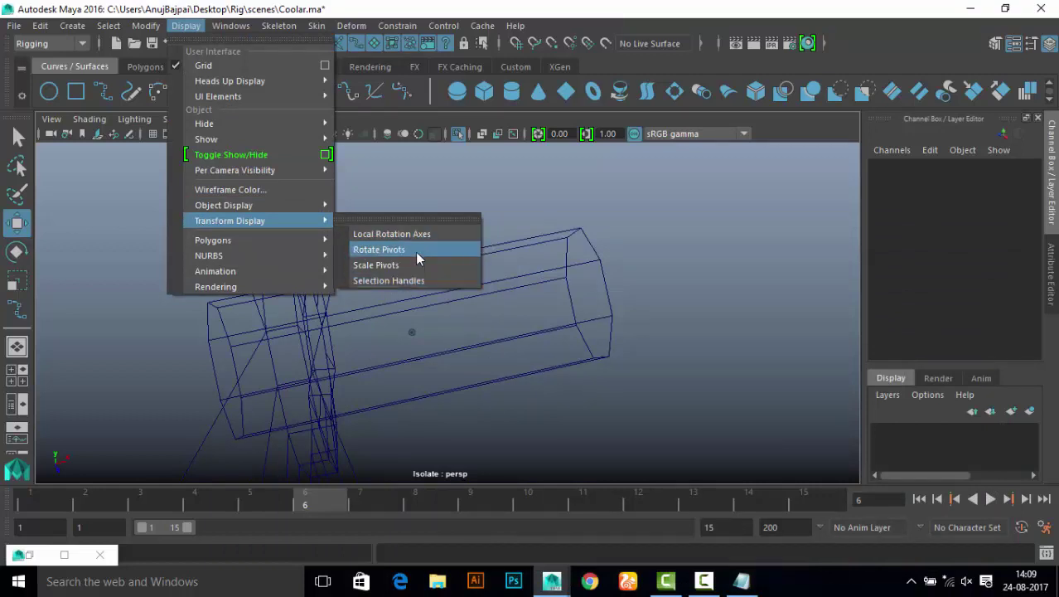
pyautogui.click(319, 182)
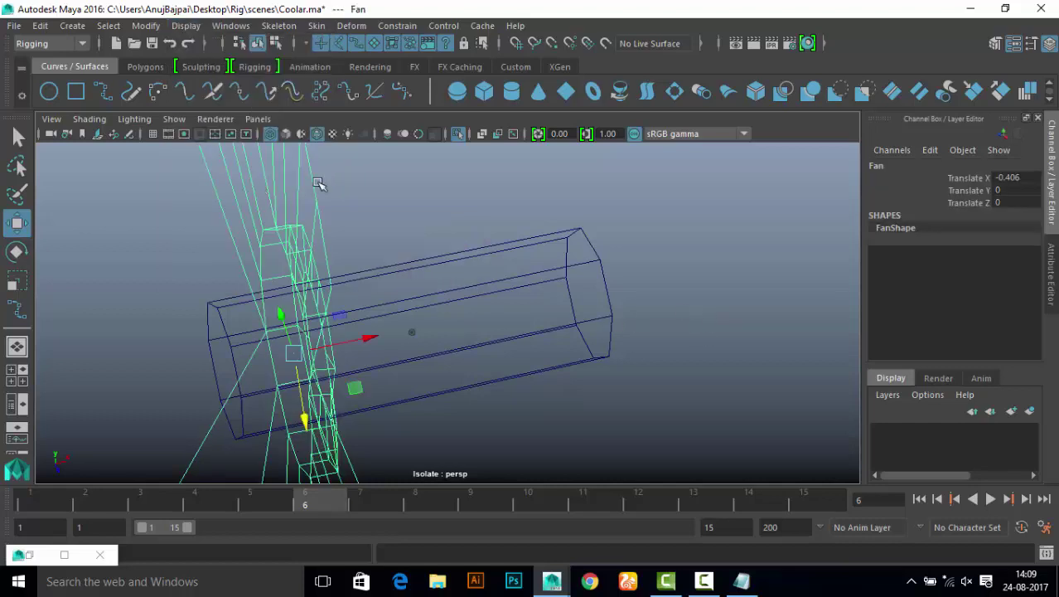
pyautogui.scroll(2, 432, 335)
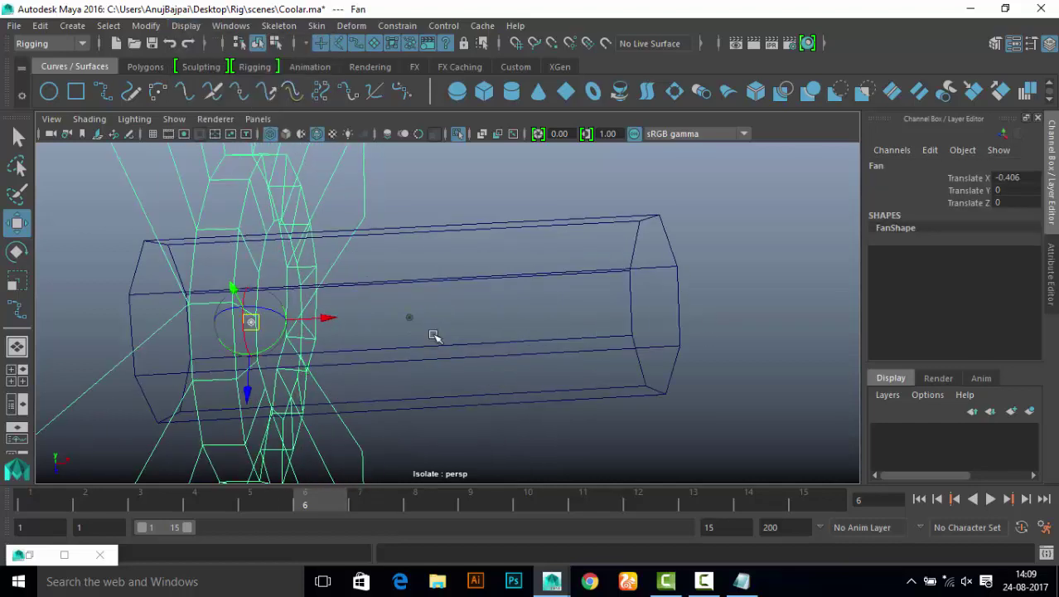
# - Point-snap the Fan onto the pin's centre, reaching Translate -0.154, -0.019, -0.002
pyautogui.press('v')
pyautogui.moveTo(432, 335); pyautogui.dragTo(409, 317, button='middle')
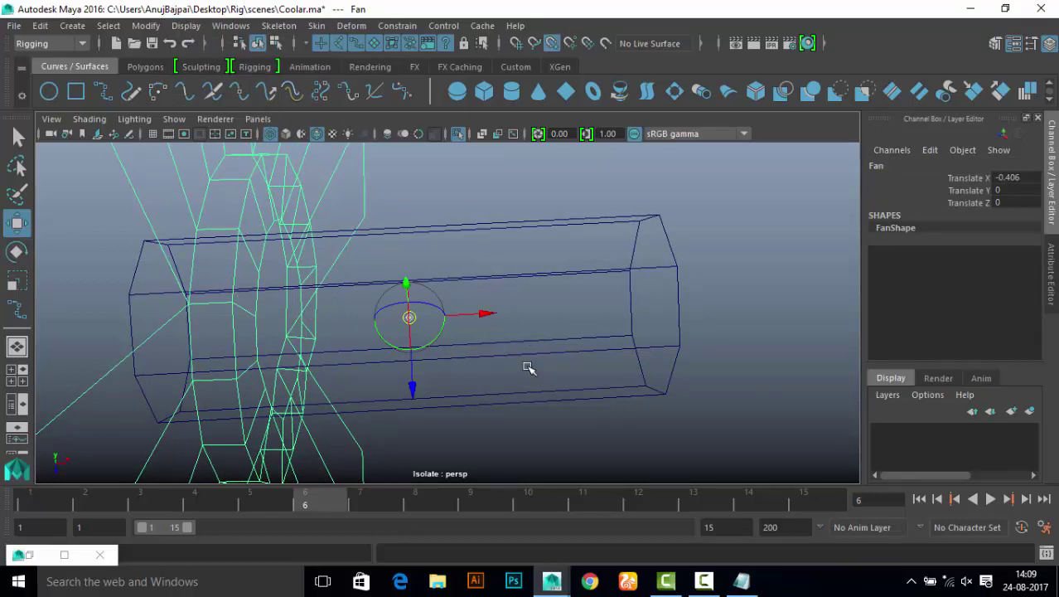
pyautogui.hotkey('ctrl', 'z')
pyautogui.click(504, 366)
pyautogui.click(331, 194)
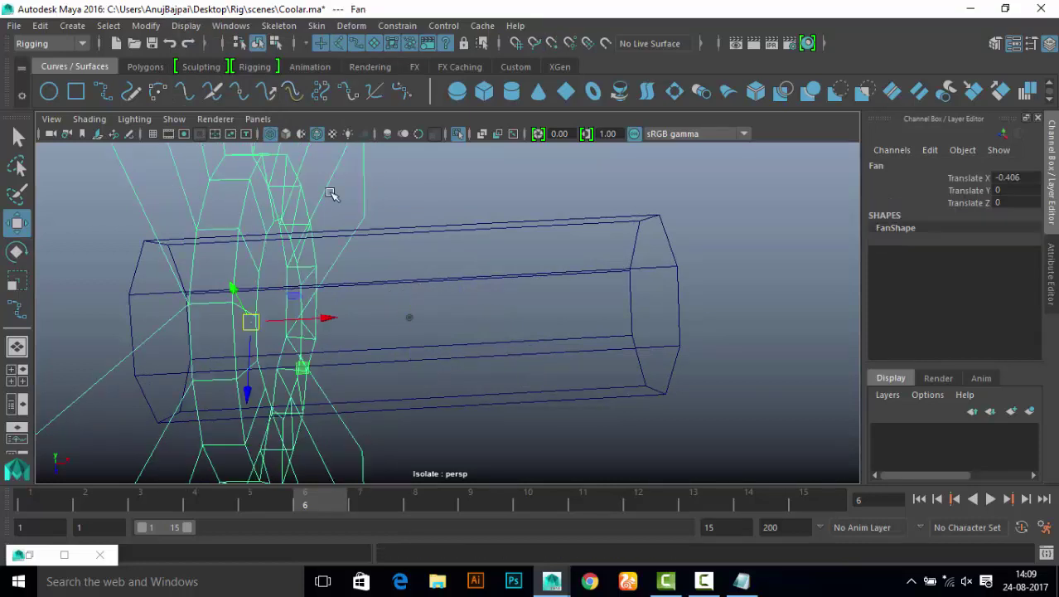
pyautogui.press('v')
pyautogui.moveTo(252, 321); pyautogui.dragTo(409, 318)
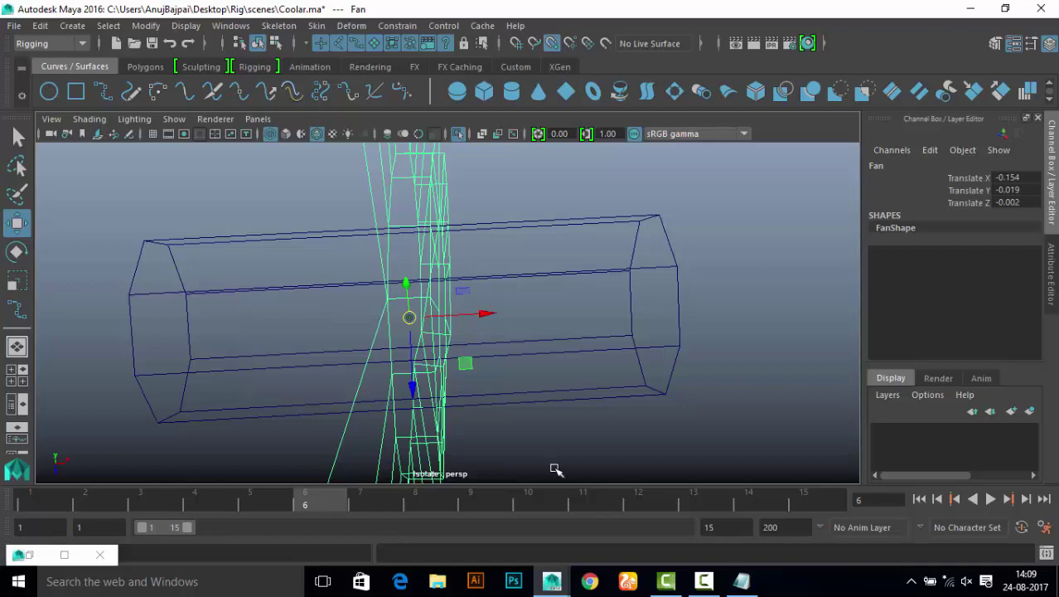
pyautogui.moveTo(570, 408)
pyautogui.keyDown('alt'); pyautogui.mouseDown()
pyautogui.moveTo(333, 351)
pyautogui.moveTo(496, 251)
pyautogui.moveTo(589, 428)
pyautogui.mouseUp(); pyautogui.keyUp('alt')
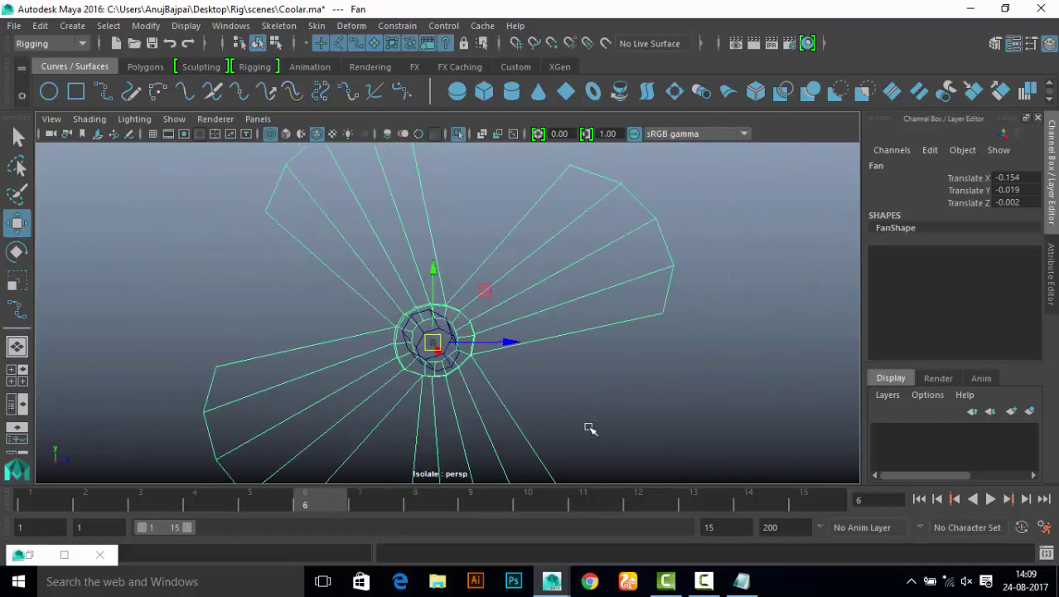
# - Return to shaded view and rotate the Motor_Pin to test that the fan turns
pyautogui.click(530, 365)
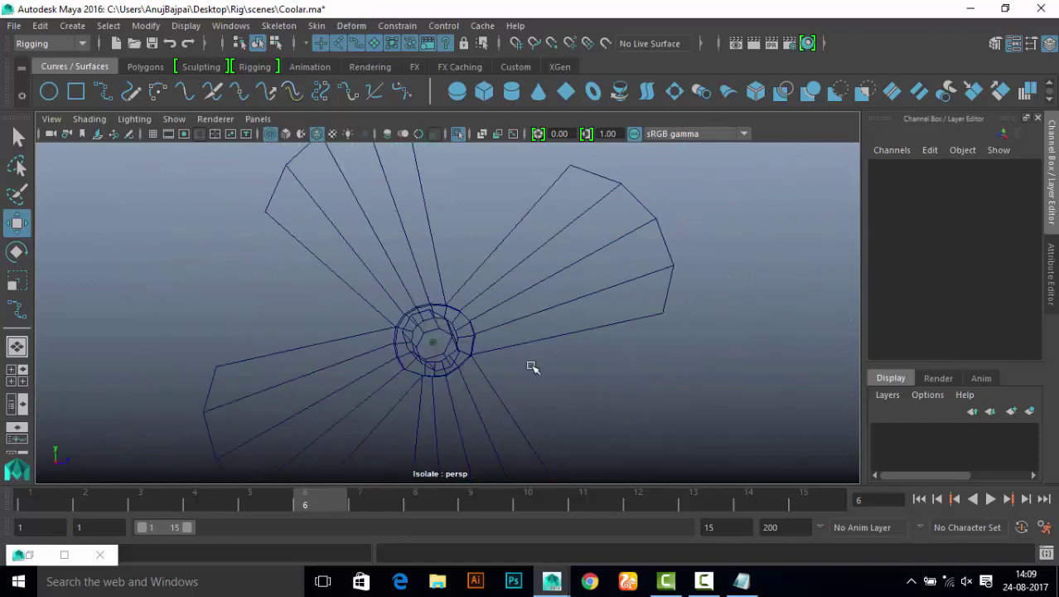
pyautogui.press('5')
pyautogui.click(462, 333)
pyautogui.press('e')
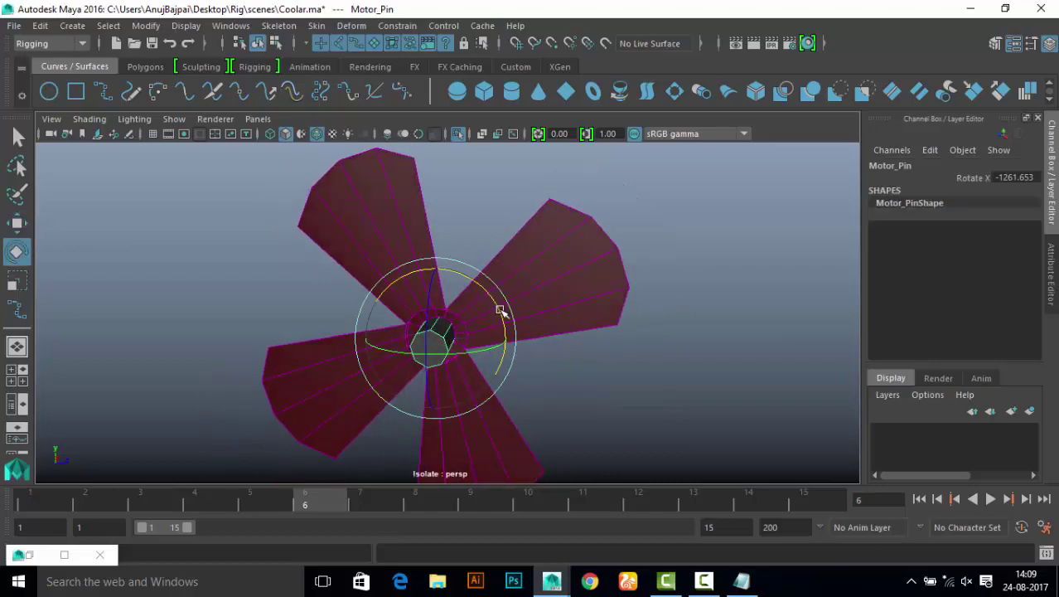
pyautogui.moveTo(501, 307)
pyautogui.mouseDown()
pyautogui.moveTo(343, 184)
pyautogui.moveTo(666, 504)
pyautogui.moveTo(690, 468)
pyautogui.moveTo(432, 236)
pyautogui.moveTo(474, 293)
pyautogui.mouseUp()
pyautogui.press('q')
pyautogui.click(622, 187)
# - Exit isolate view, frame the whole cooler, and try rotating and scaling it
pyautogui.hotkey('ctrl', '1')
pyautogui.press('f')
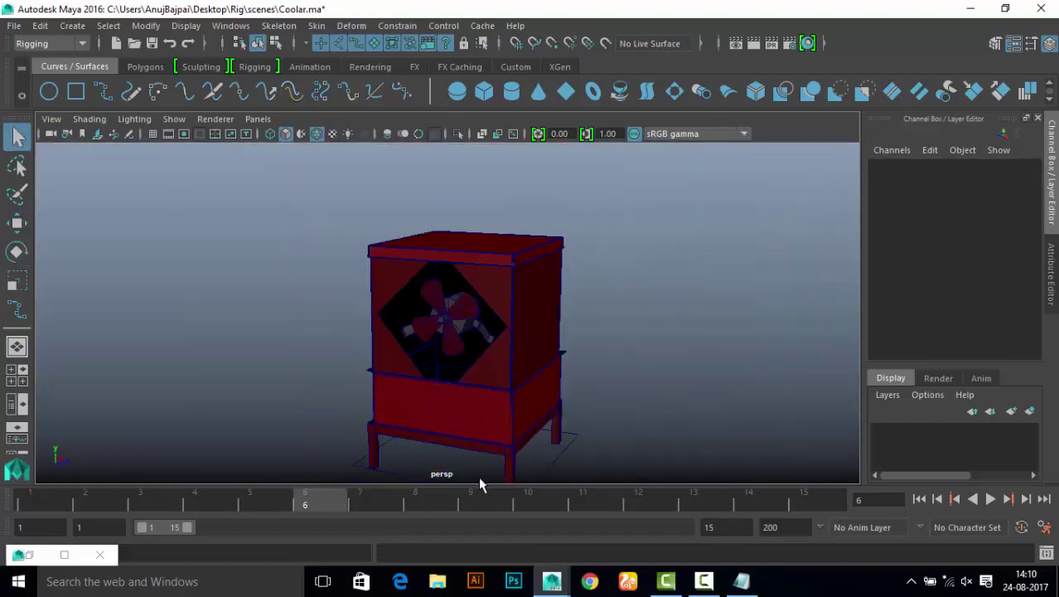
pyautogui.moveTo(478, 476); pyautogui.dragTo(586, 456)
pyautogui.press('r')
pyautogui.press('e')
pyautogui.moveTo(489, 406)
pyautogui.mouseDown()
pyautogui.moveTo(291, 360)
pyautogui.moveTo(709, 274)
pyautogui.mouseUp()
pyautogui.press('r')
pyautogui.moveTo(435, 399)
pyautogui.mouseDown()
pyautogui.moveTo(296, 434)
pyautogui.moveTo(667, 305)
pyautogui.moveTo(539, 332)
pyautogui.moveTo(499, 358)
pyautogui.moveTo(643, 277)
pyautogui.mouseUp()
pyautogui.press('e')
pyautogui.scroll(5, 514, 358)
# - Spin the Motor_Pin further from a closer view to confirm the fan follows
pyautogui.click(504, 327)
pyautogui.moveTo(810, 189); pyautogui.dragTo(746, 191)
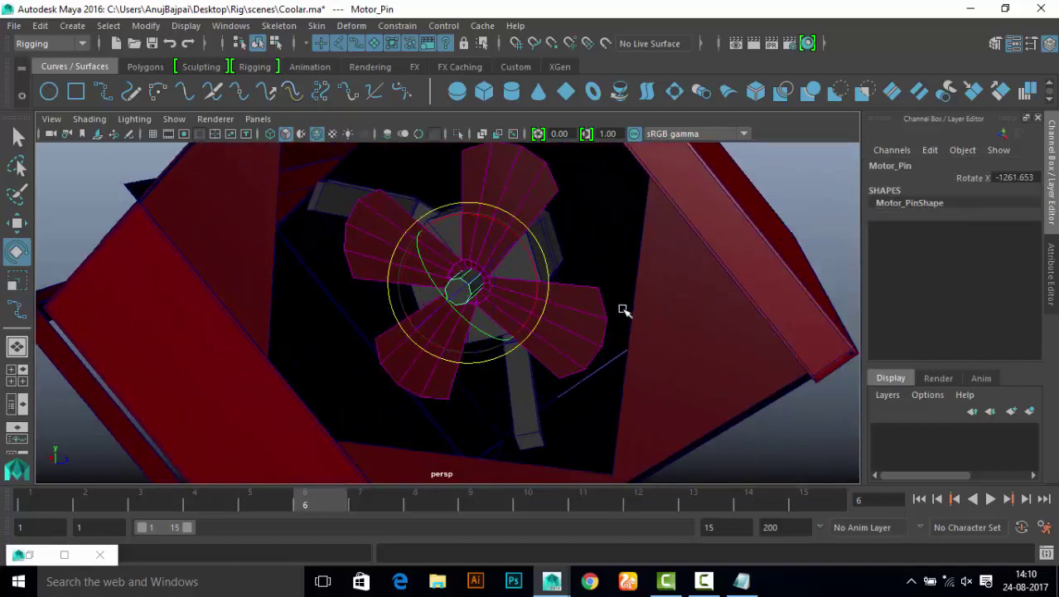
pyautogui.keyDown('alt'); pyautogui.moveTo(627, 308); pyautogui.dragTo(536, 286); pyautogui.keyUp('alt')
pyautogui.moveTo(536, 286); pyautogui.dragTo(541, 149, button='middle')
pyautogui.moveTo(777, 199)
pyautogui.mouseDown(button='middle')
pyautogui.moveTo(771, 308)
pyautogui.moveTo(736, 267)
pyautogui.mouseUp(button='middle')
pyautogui.press('q')
pyautogui.press('a')
# - Set curve1's Rotate X, Y, Z to 0 and Scale X, Y, Z to 1
pyautogui.click(418, 335)
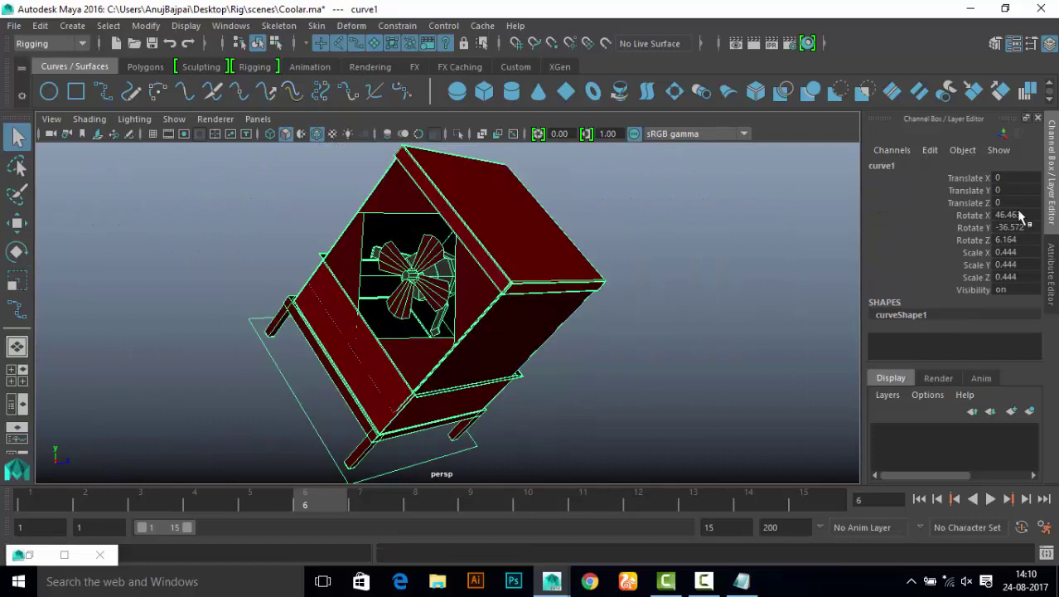
pyautogui.moveTo(1021, 216); pyautogui.dragTo(1024, 279)
pyautogui.write('0')
pyautogui.press('Return')
pyautogui.write('1')
pyautogui.press('Return')
pyautogui.click(727, 286)
pyautogui.moveTo(726, 286)
pyautogui.keyDown('alt'); pyautogui.mouseDown()
pyautogui.moveTo(446, 329)
pyautogui.moveTo(501, 352)
pyautogui.mouseUp(); pyautogui.keyUp('alt')
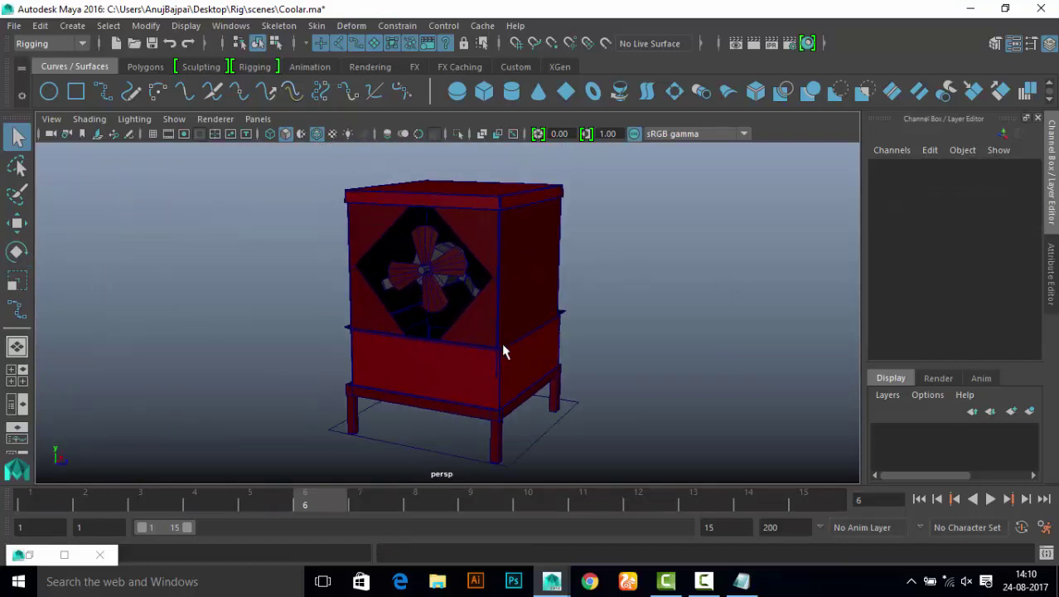